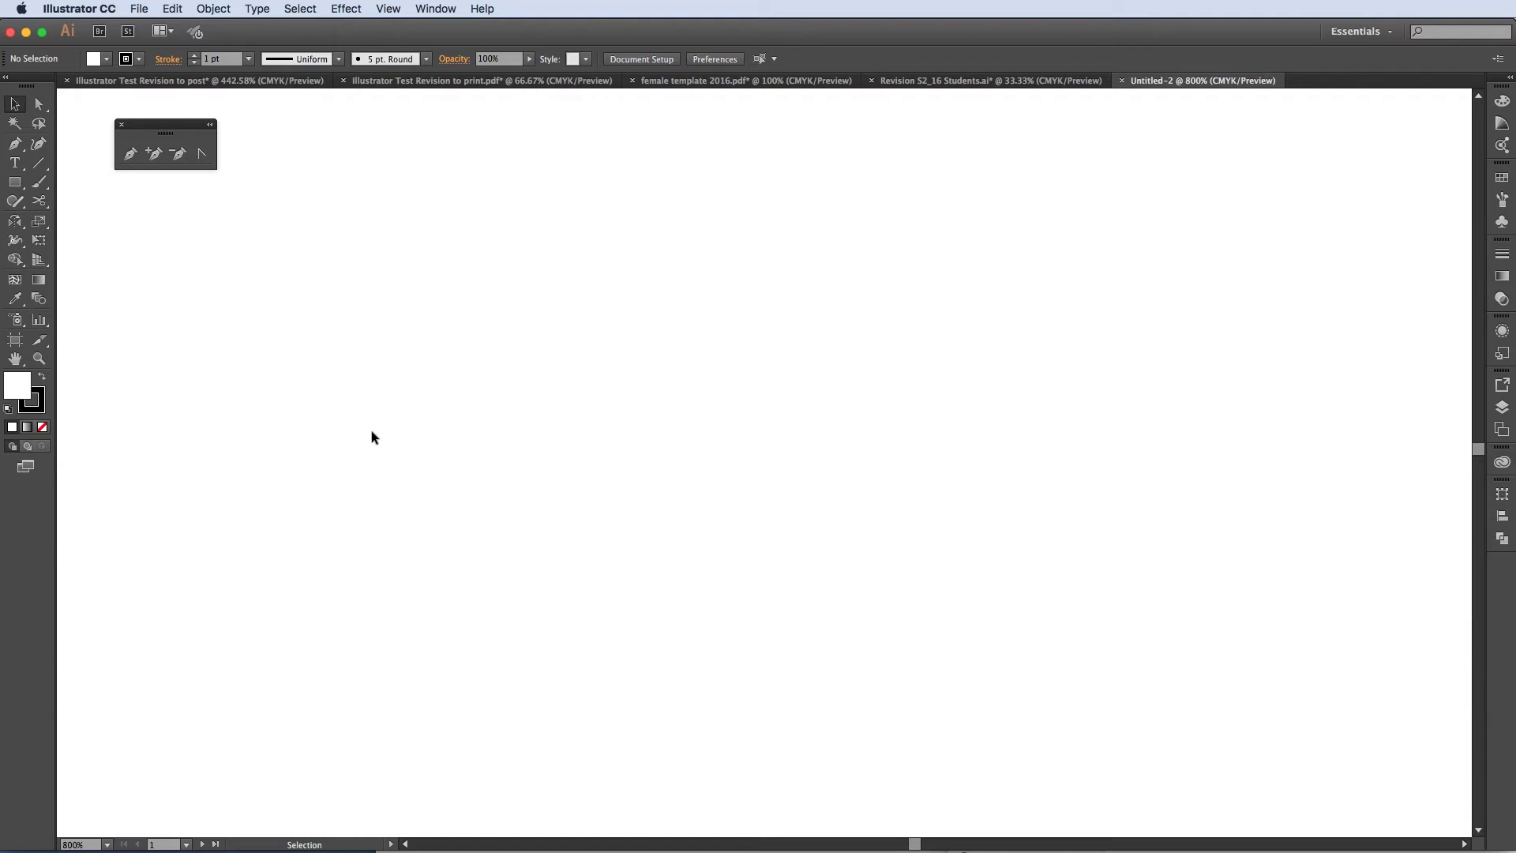
Draw a 1 mm horizontal line at 0° with the Line Segment Tool.
left_click(40, 164)
left_click(519, 267)
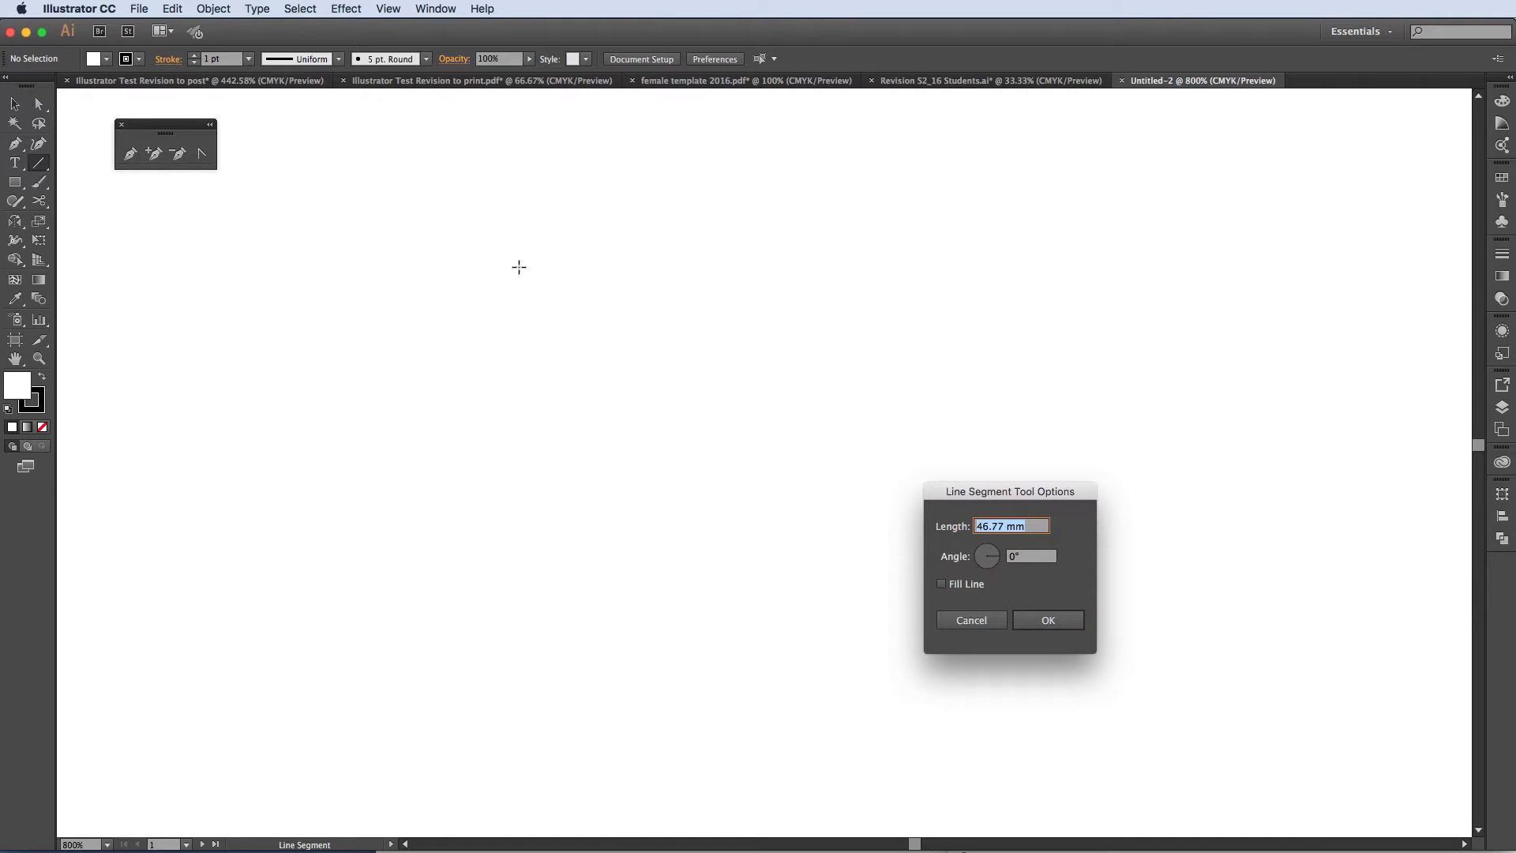
type("1")
key("Tab")
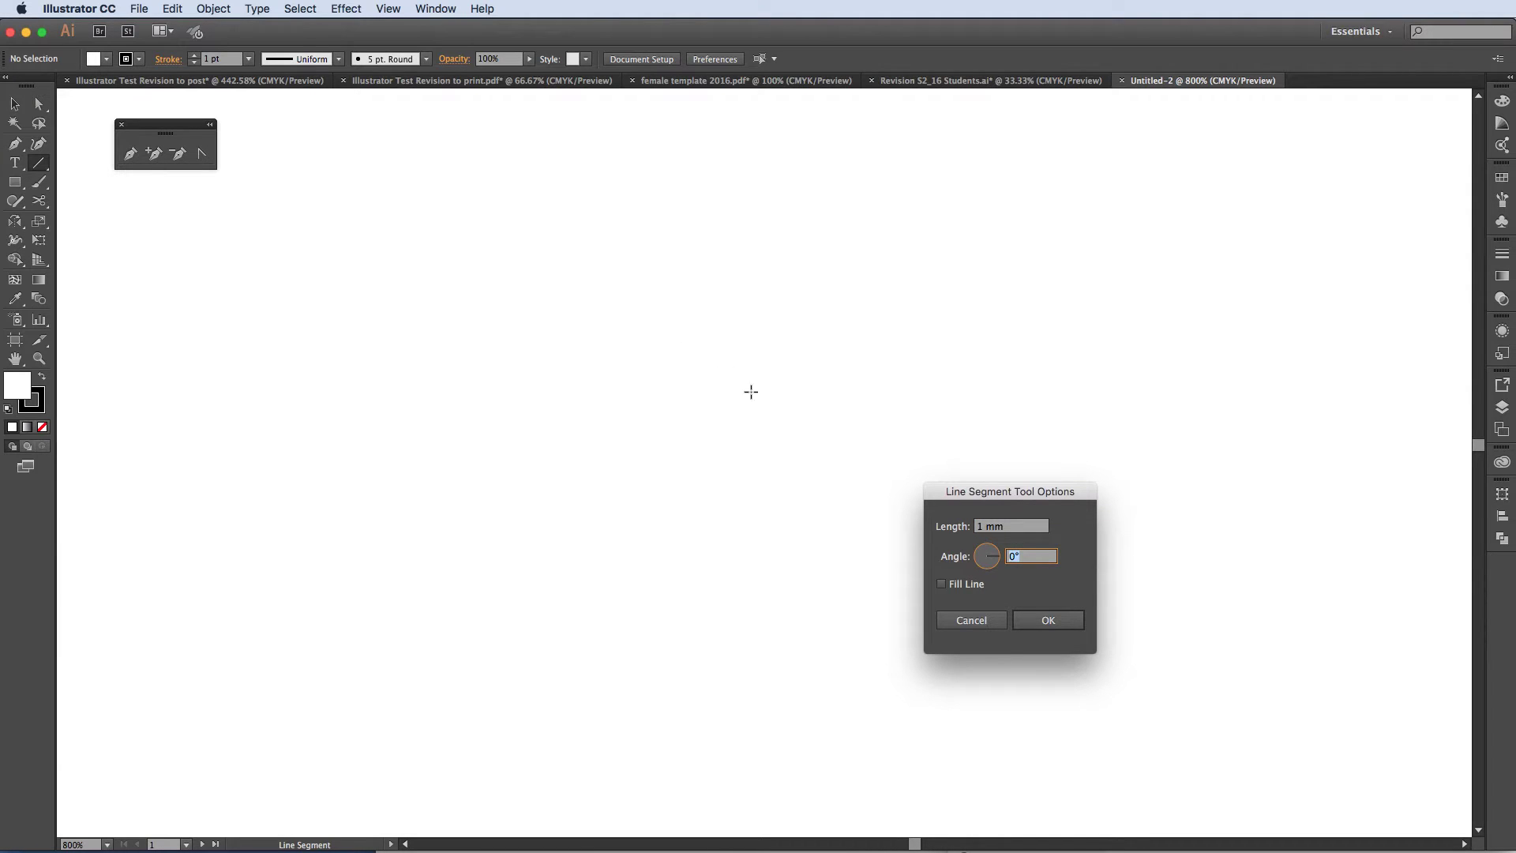
left_click(1046, 620)
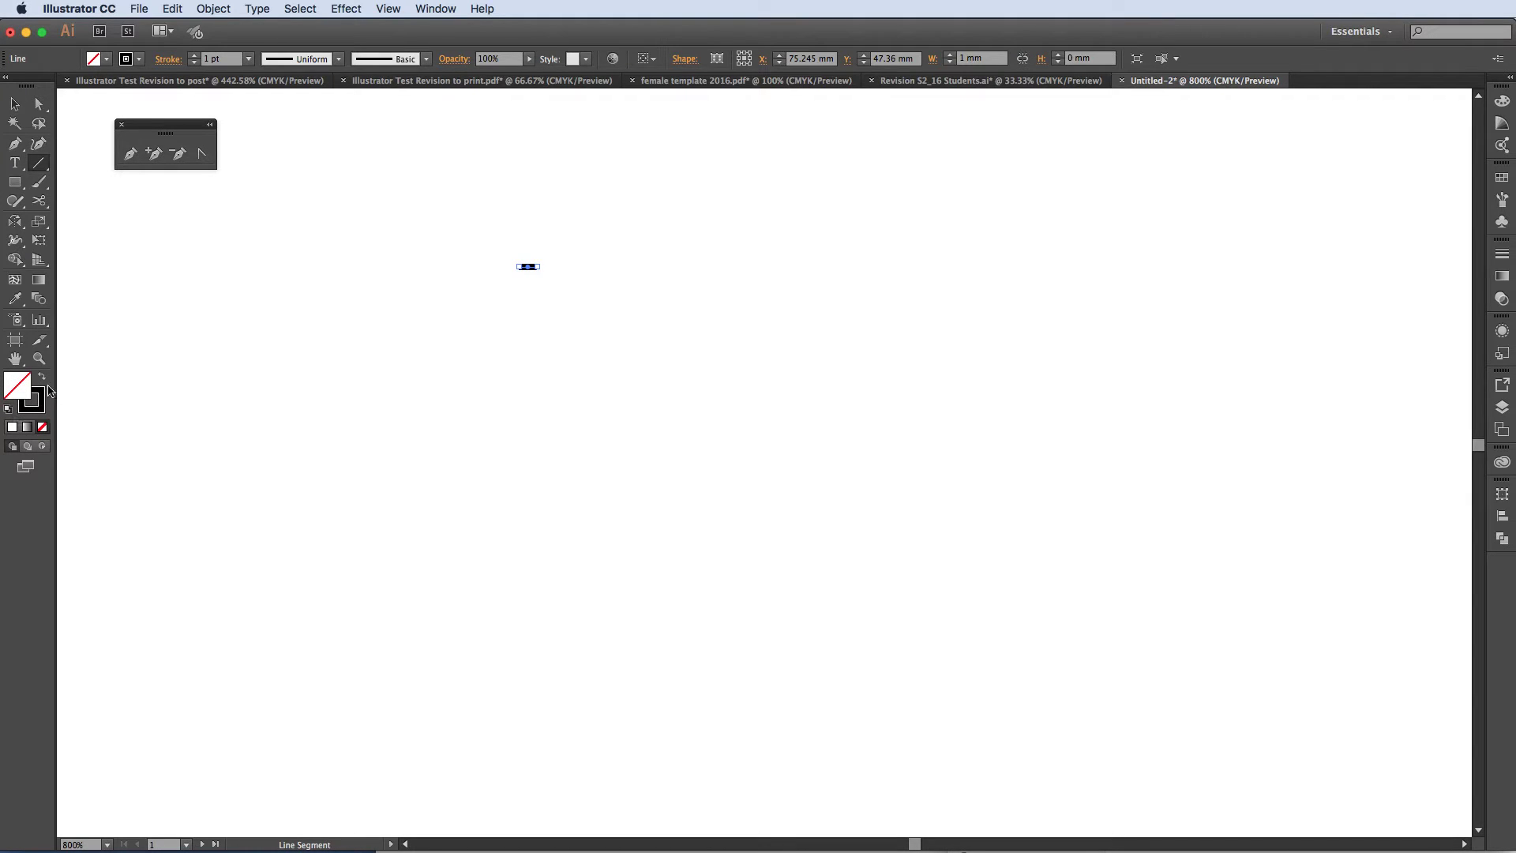
Set the line's stroke colour to black.
left_click(139, 60)
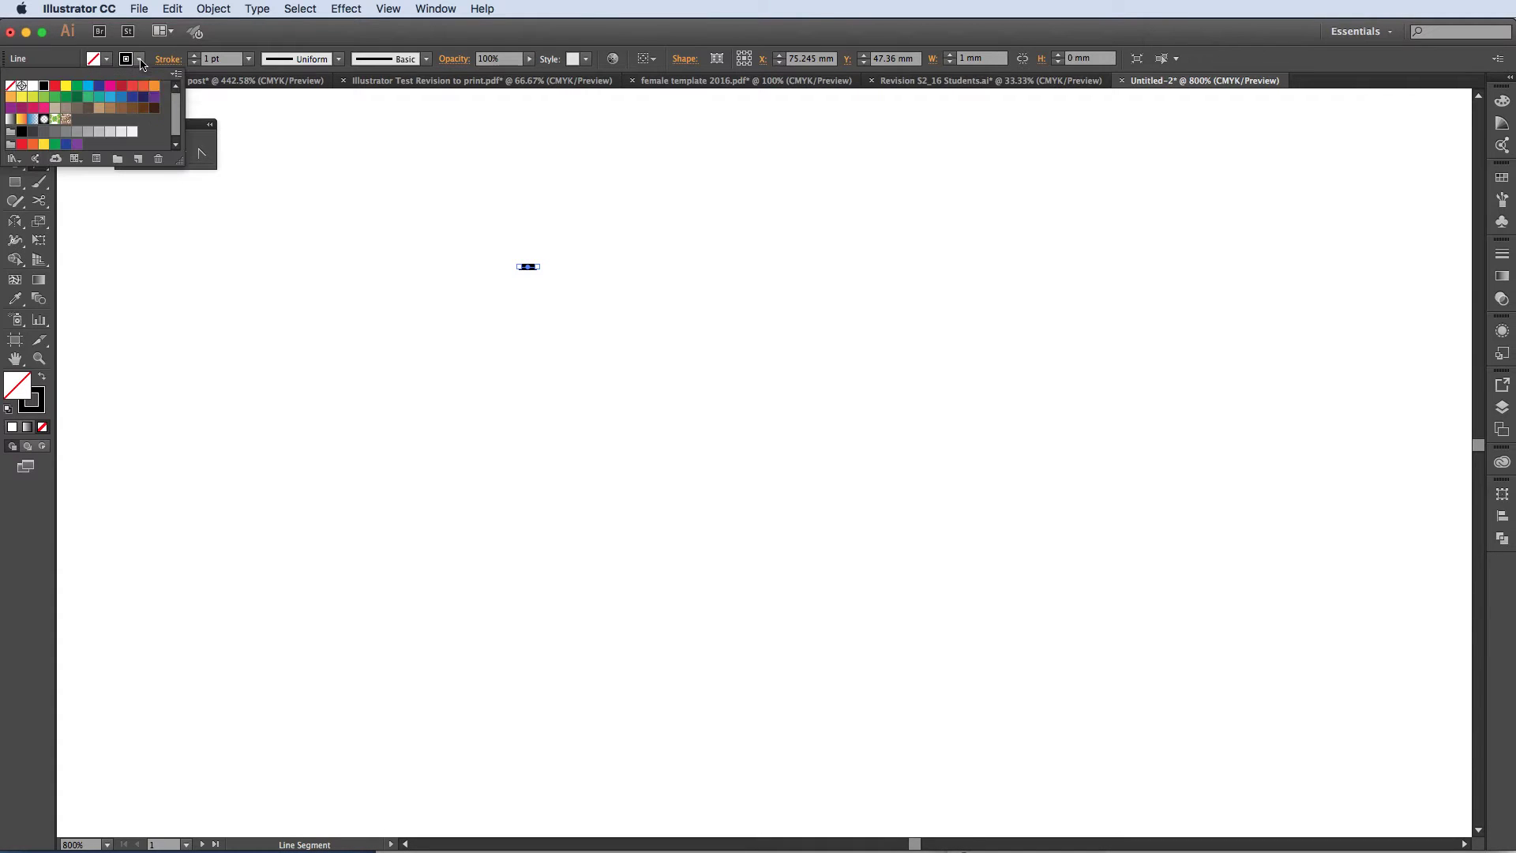
left_click(44, 88)
left_click(267, 296)
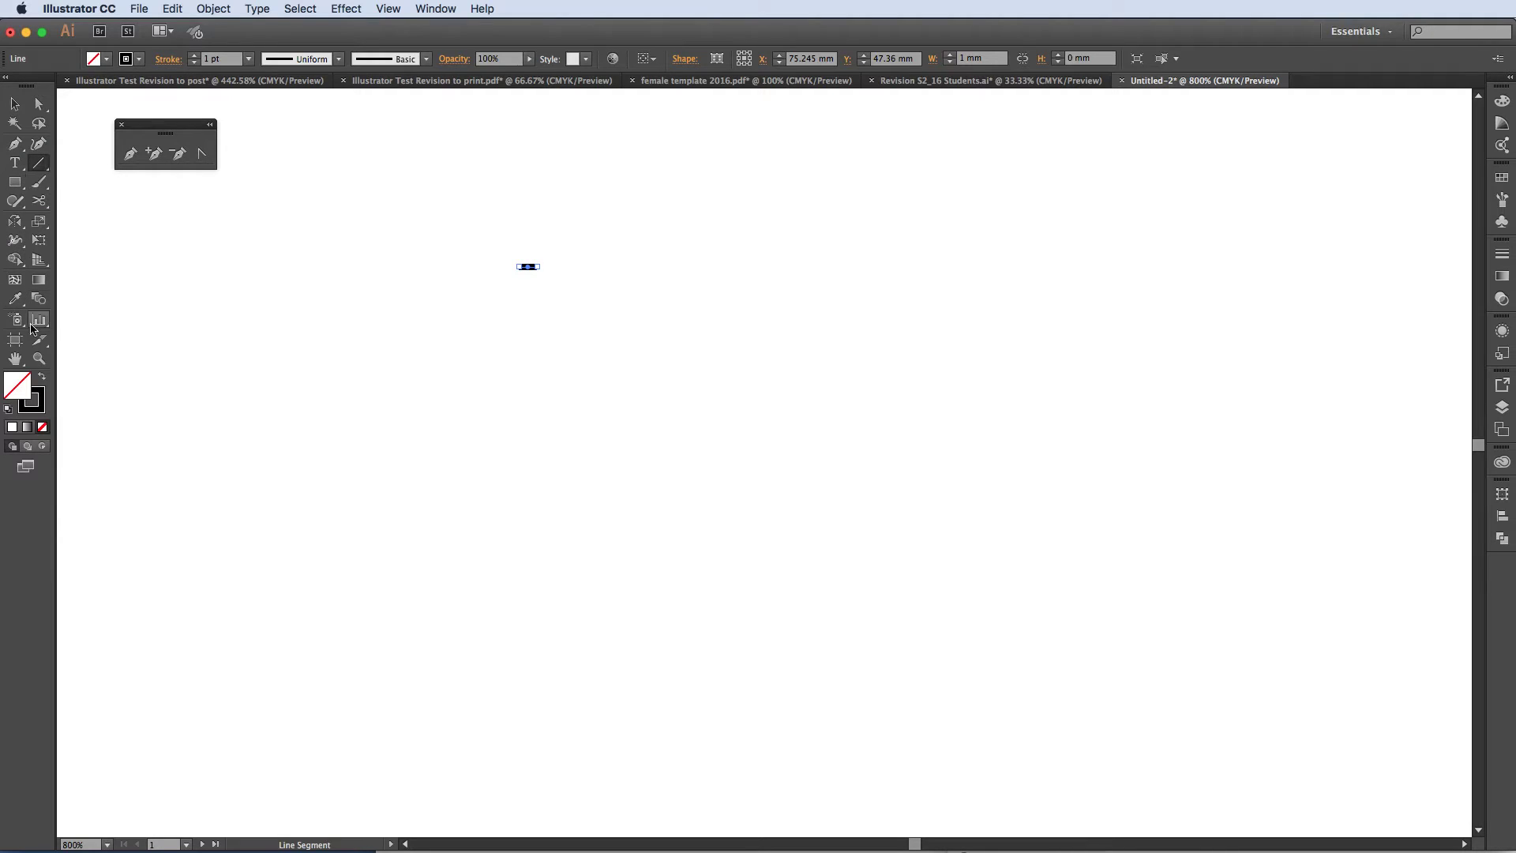
Zoom in on the line and give its stroke round end caps.
left_click(39, 357)
left_click_drag(478, 230, 620, 311)
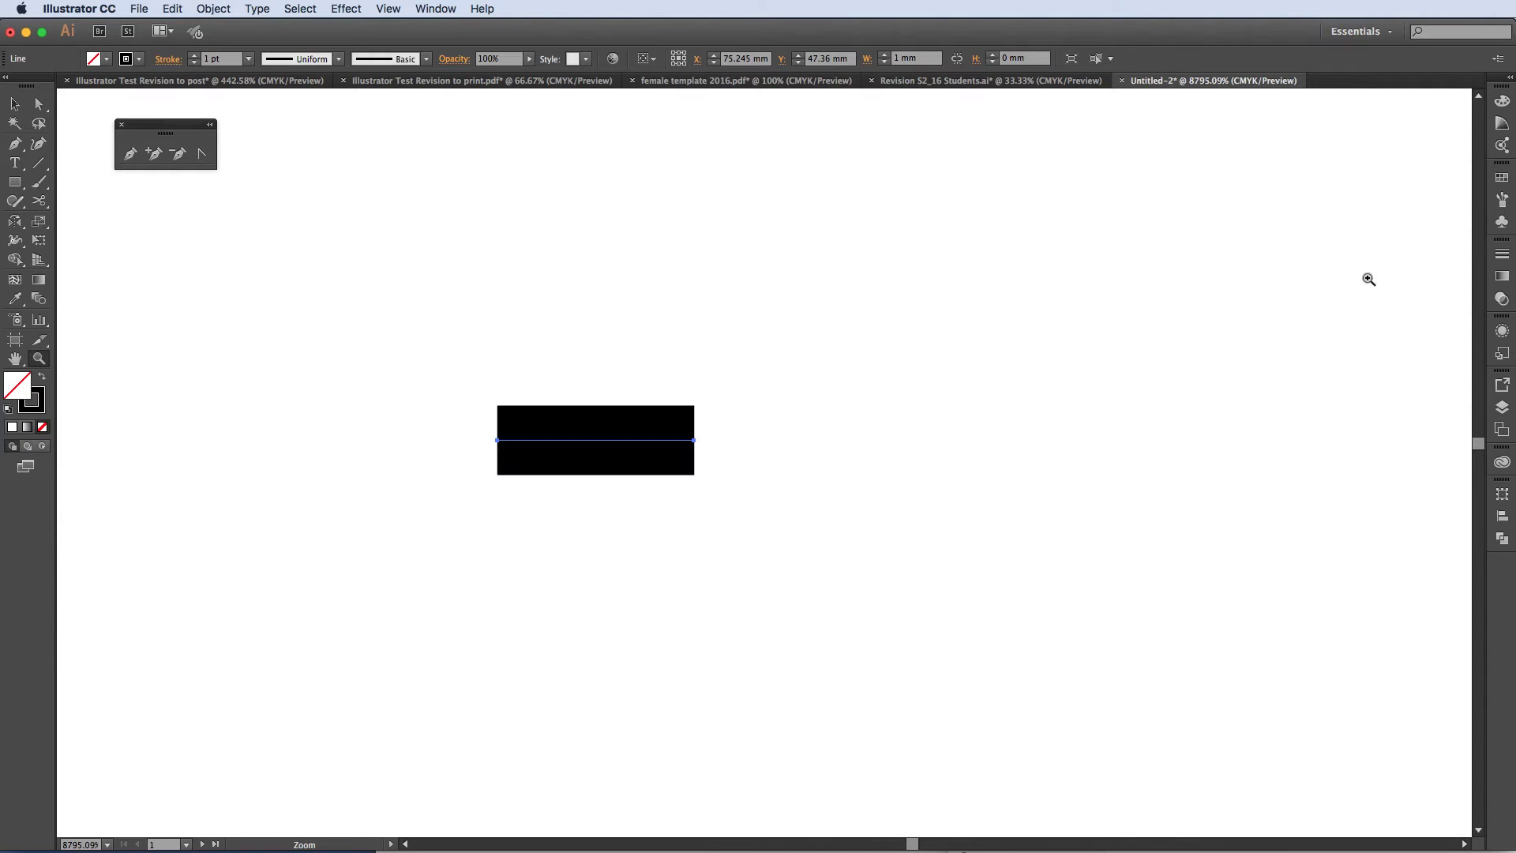
left_click(1501, 254)
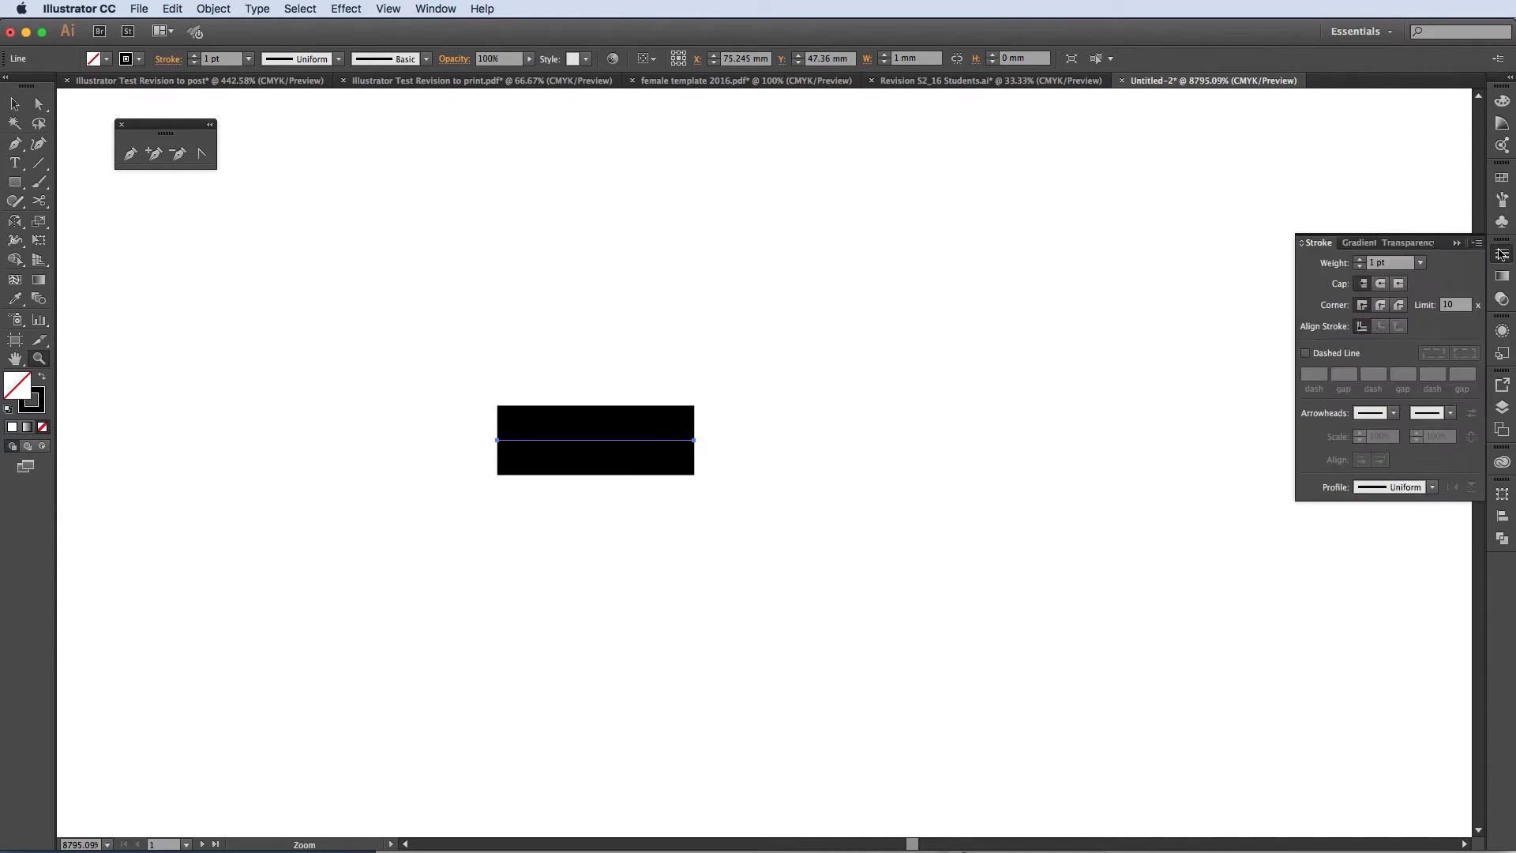
left_click(1381, 284)
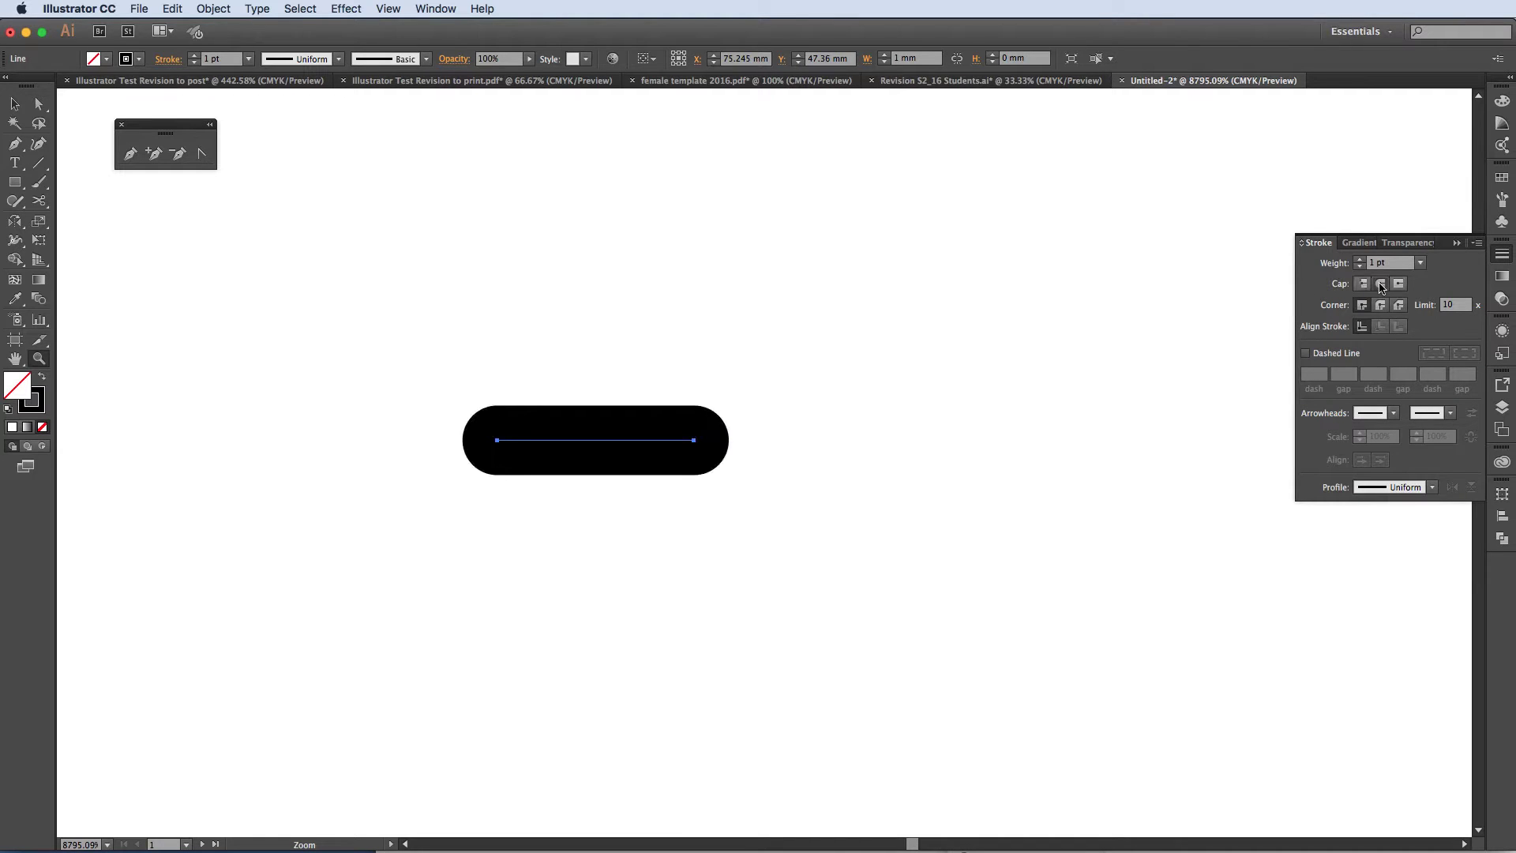
left_click(14, 103)
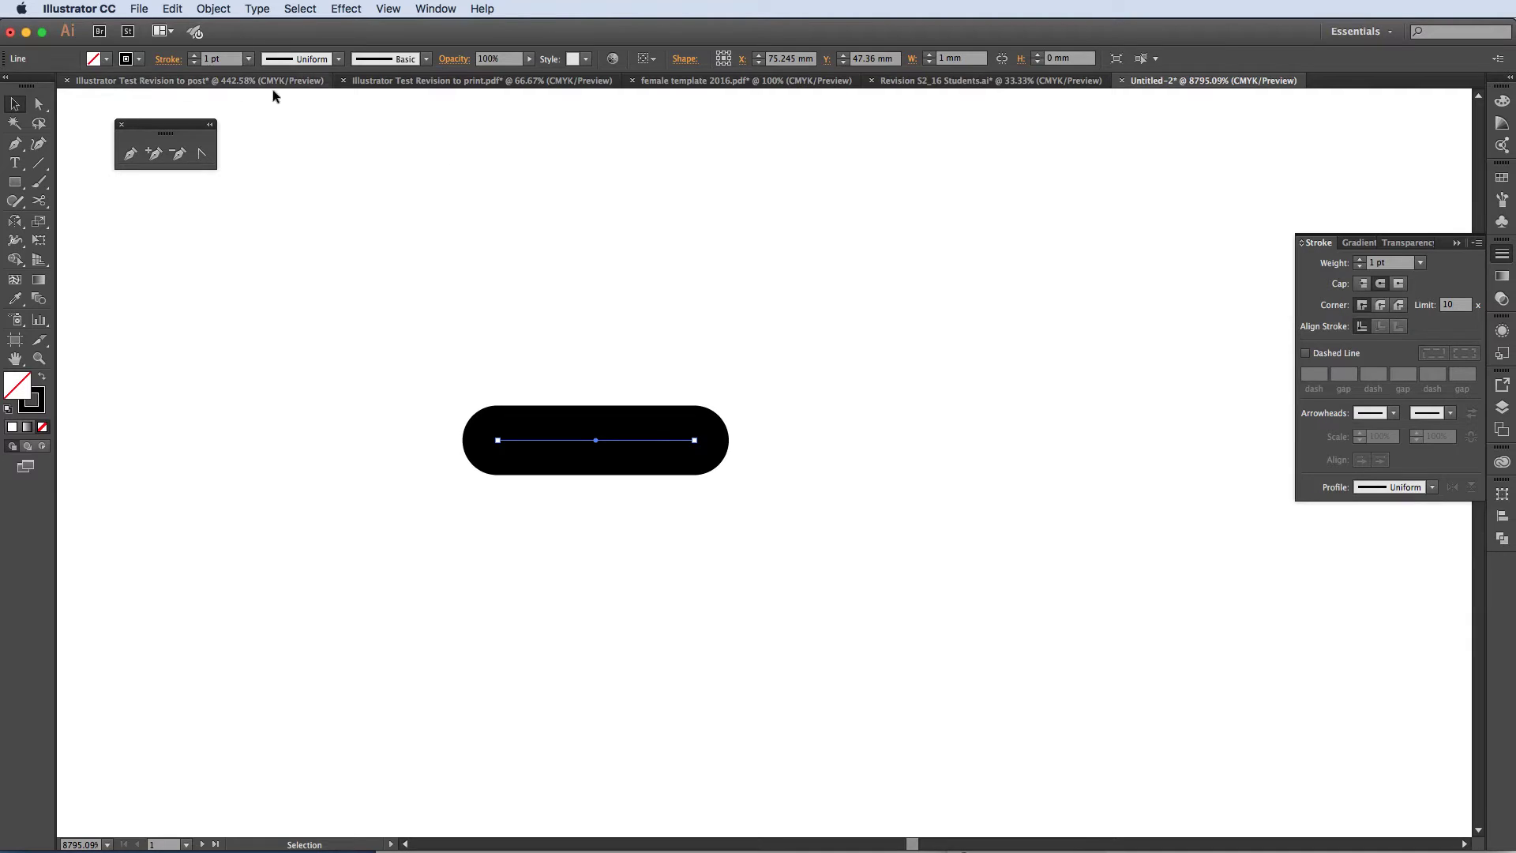
left_click(172, 9)
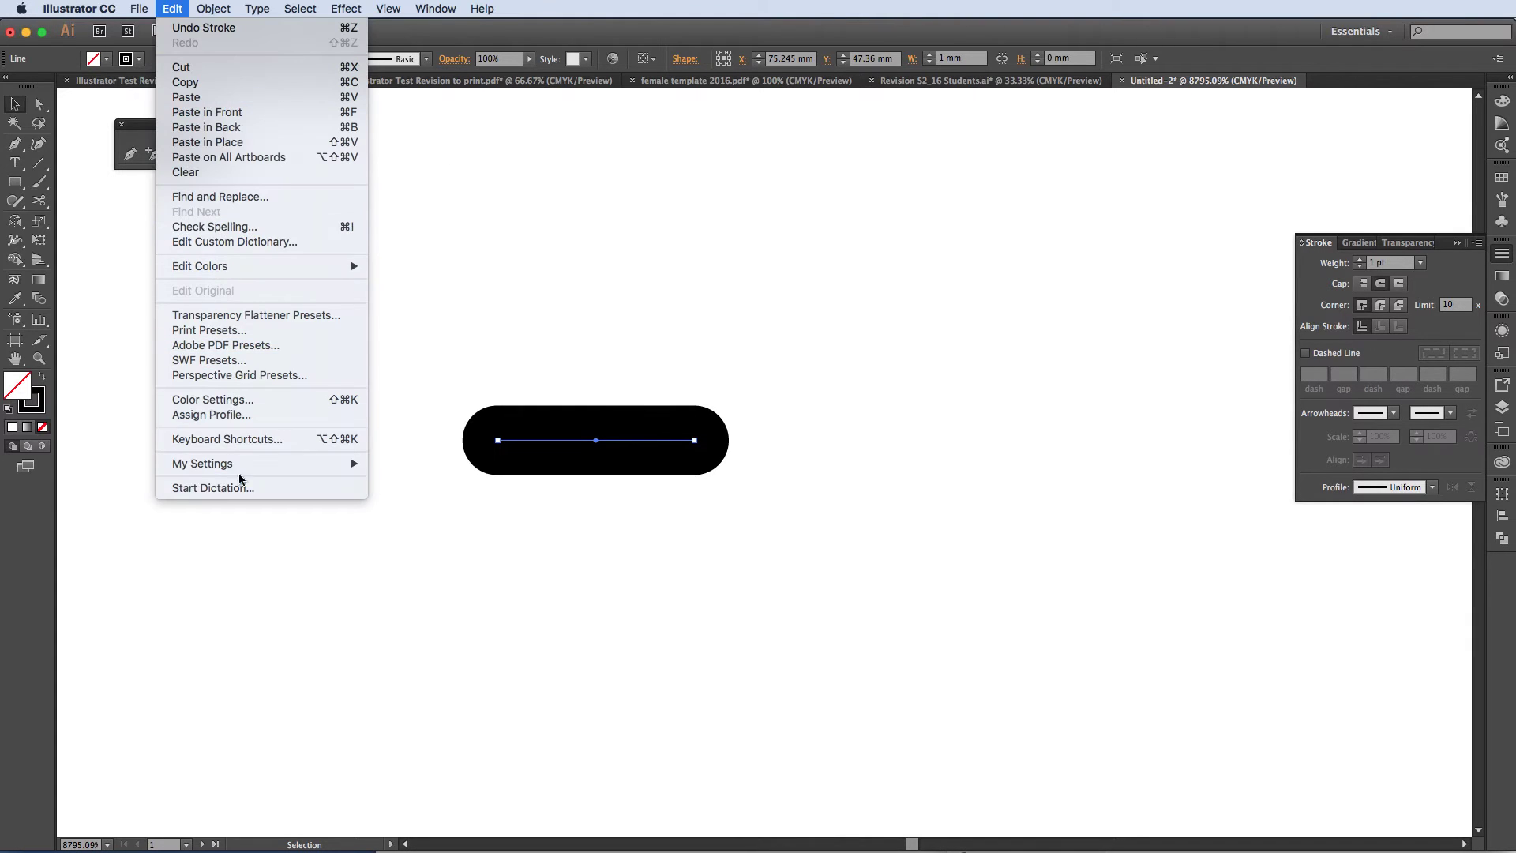
mouse_move(79, 9)
mouse_move(77, 60)
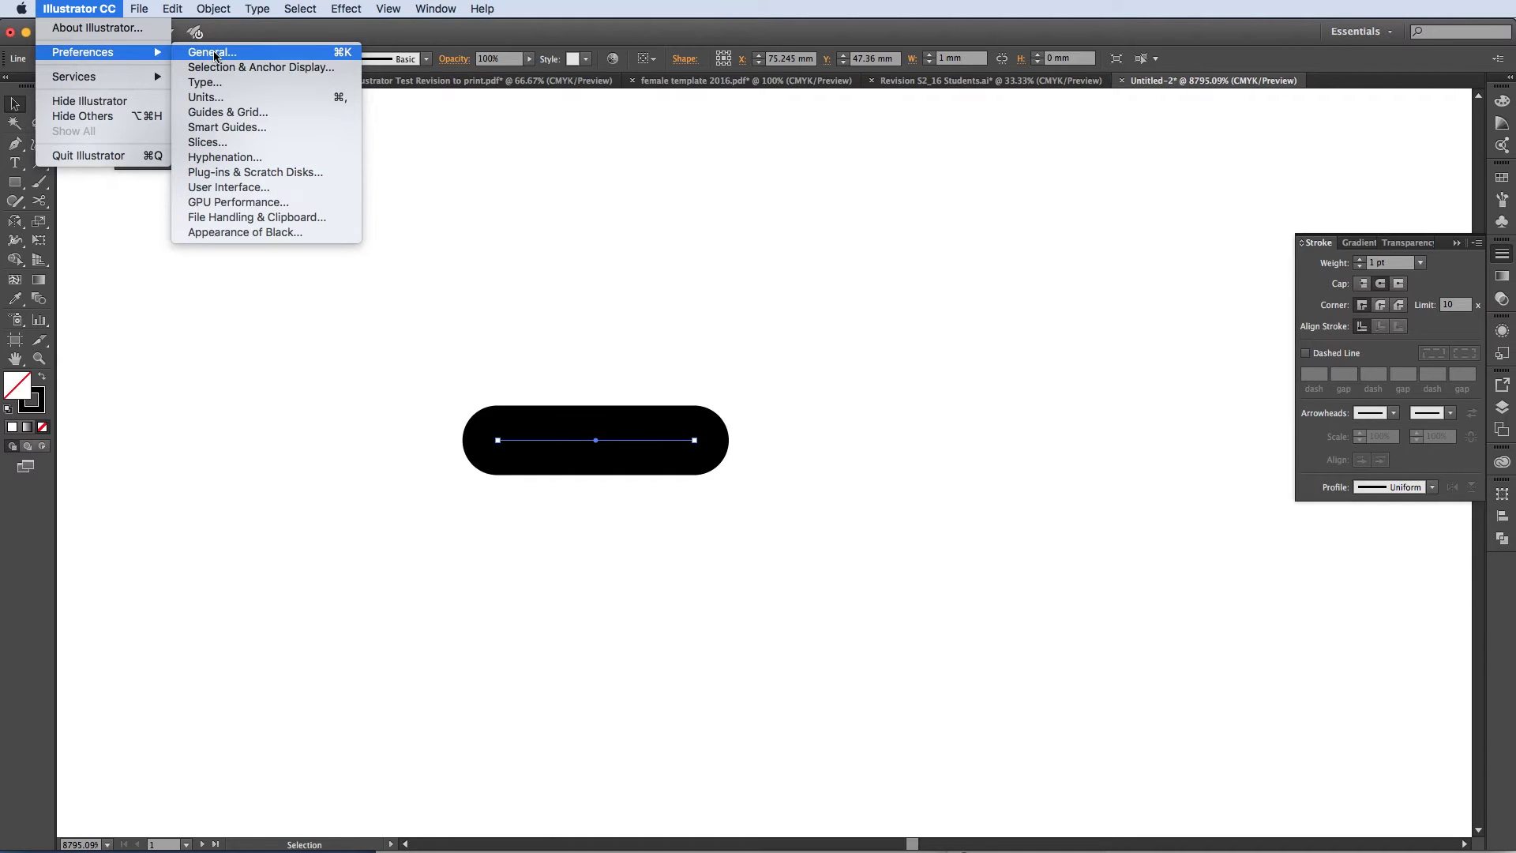
left_click(417, 142)
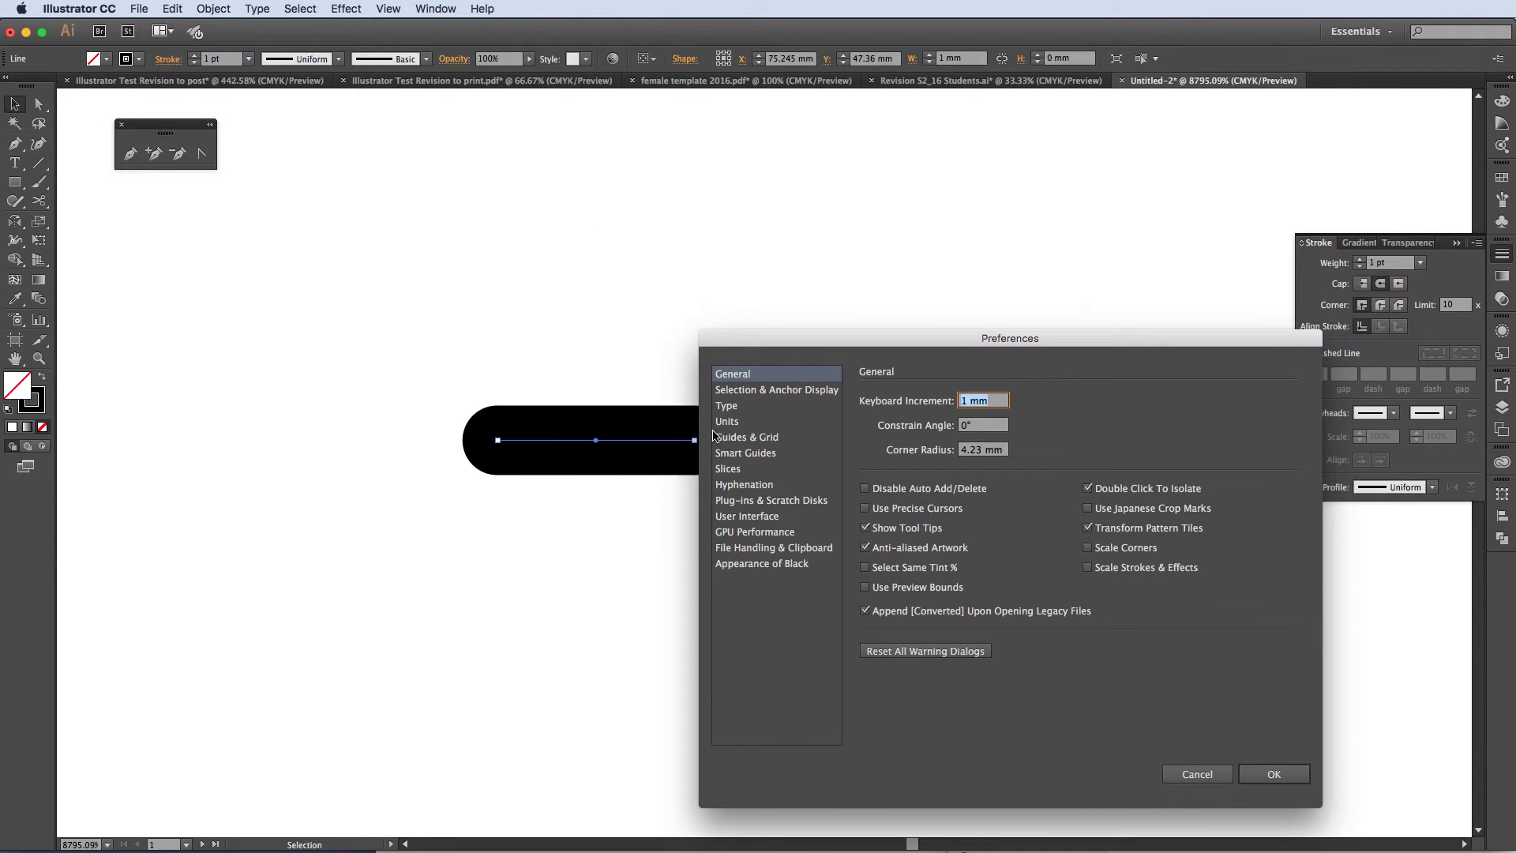
left_click(726, 424)
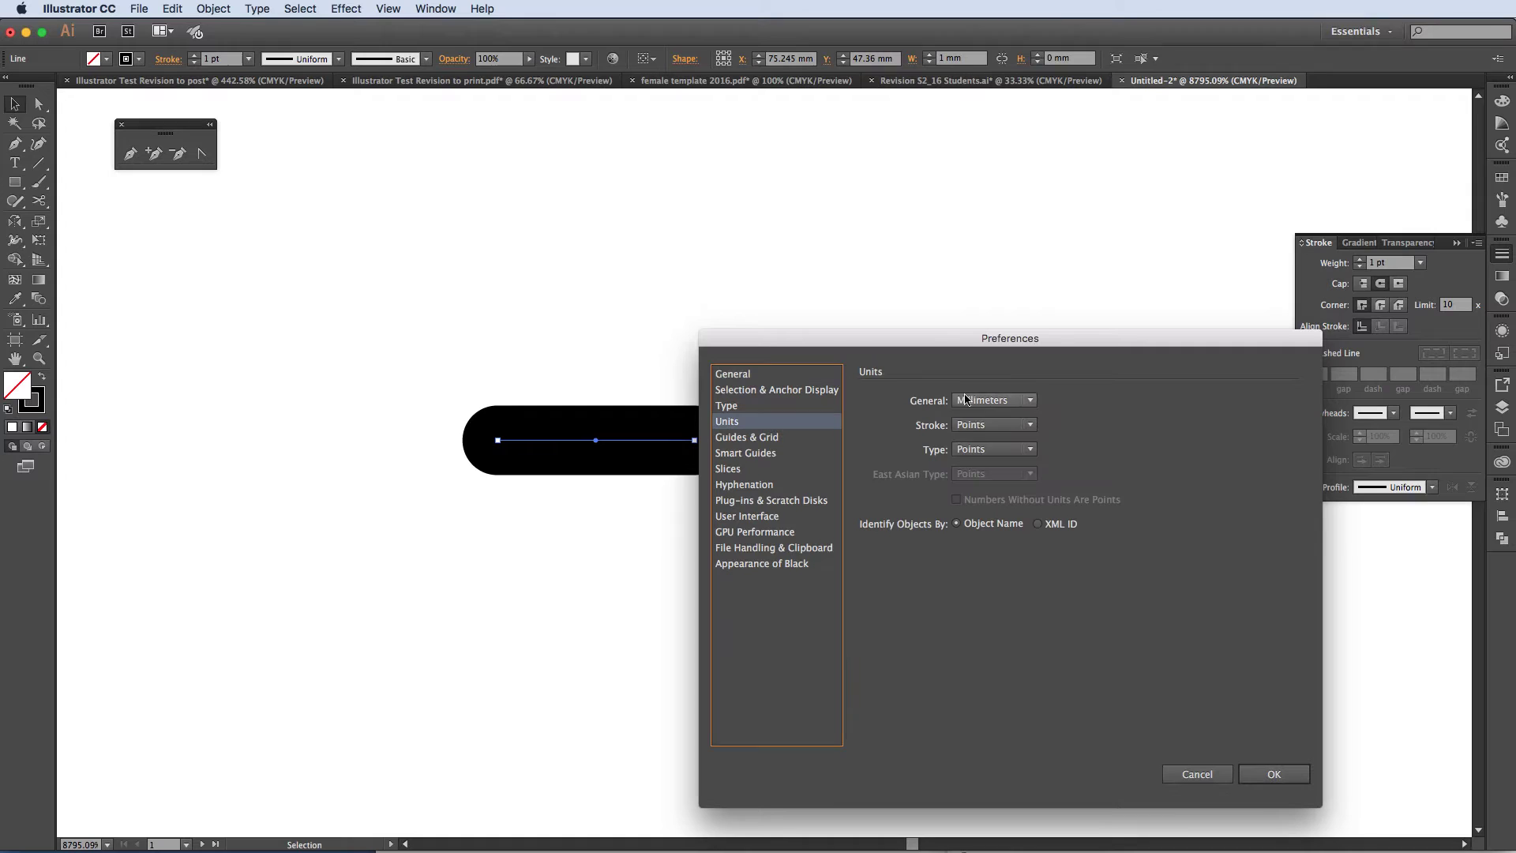
left_click(723, 374)
left_click(997, 404)
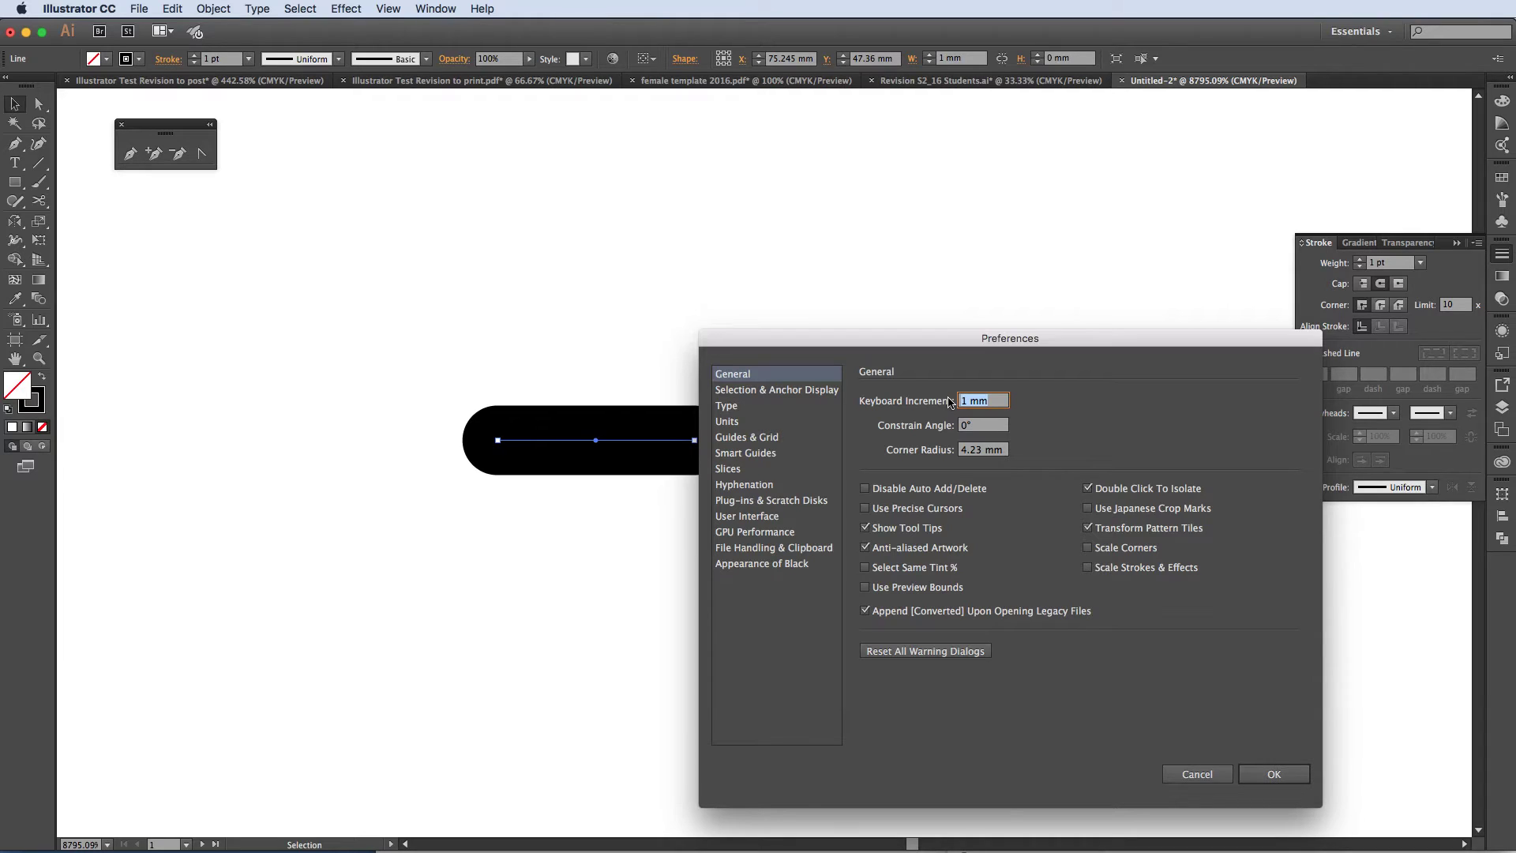
left_click(1269, 774)
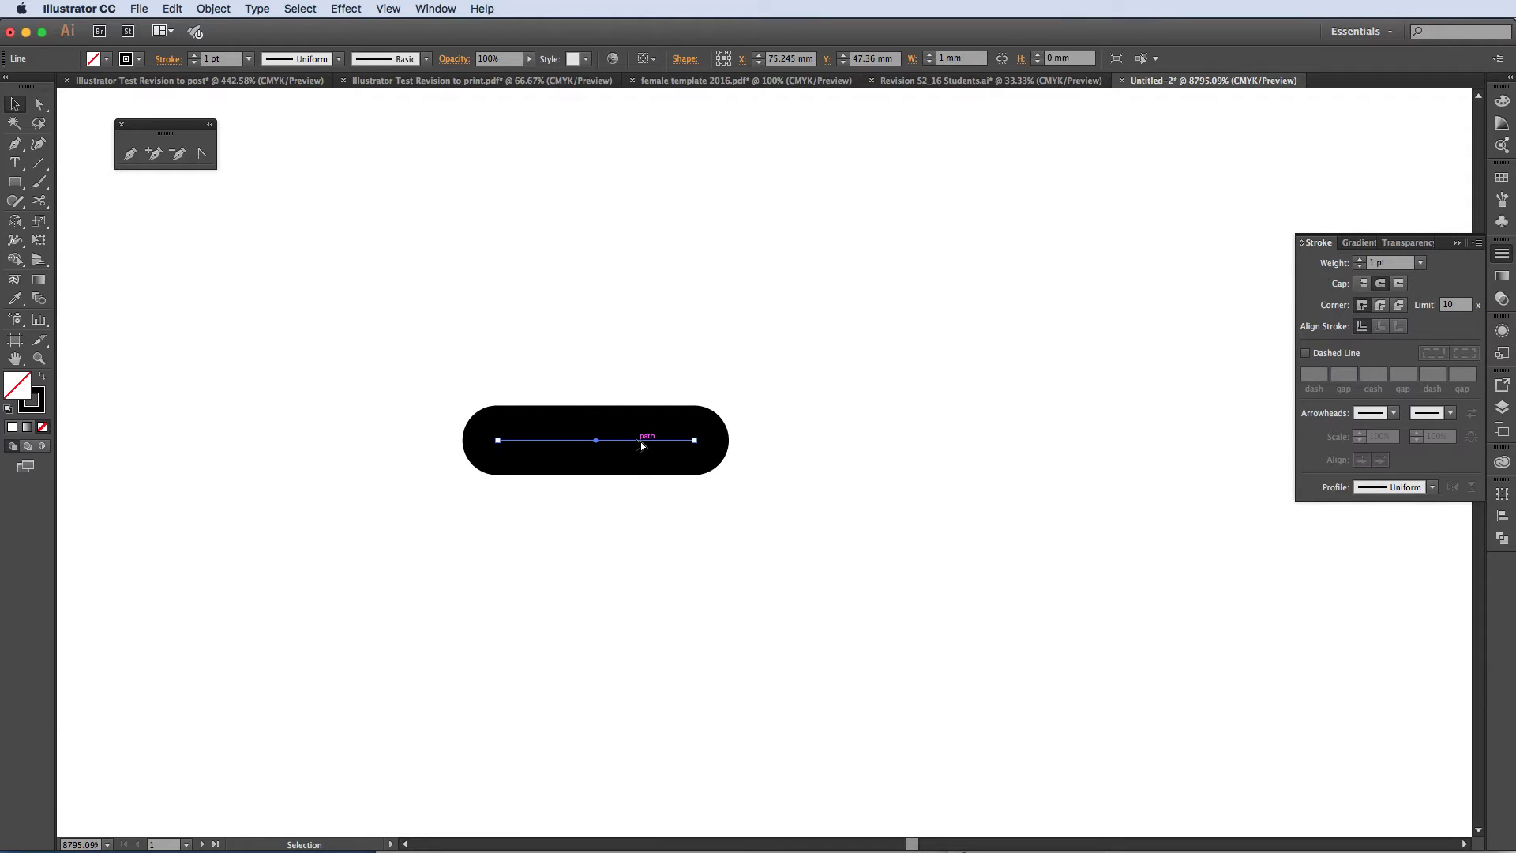
Duplicate the line 2 mm to the right, then copy that 1 mm below.
key("alt+Right")
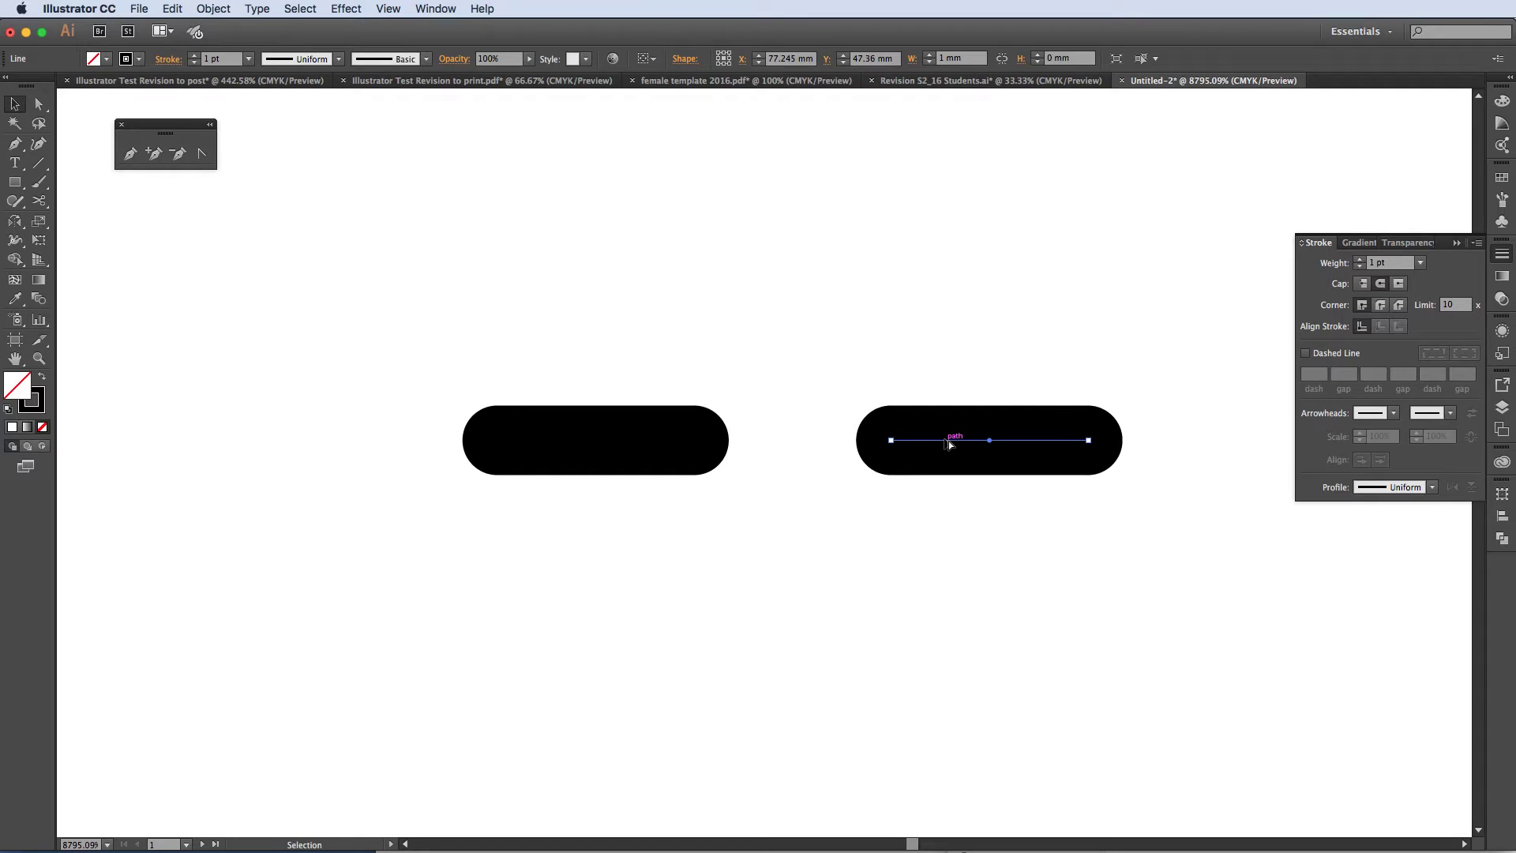
key("alt+Down")
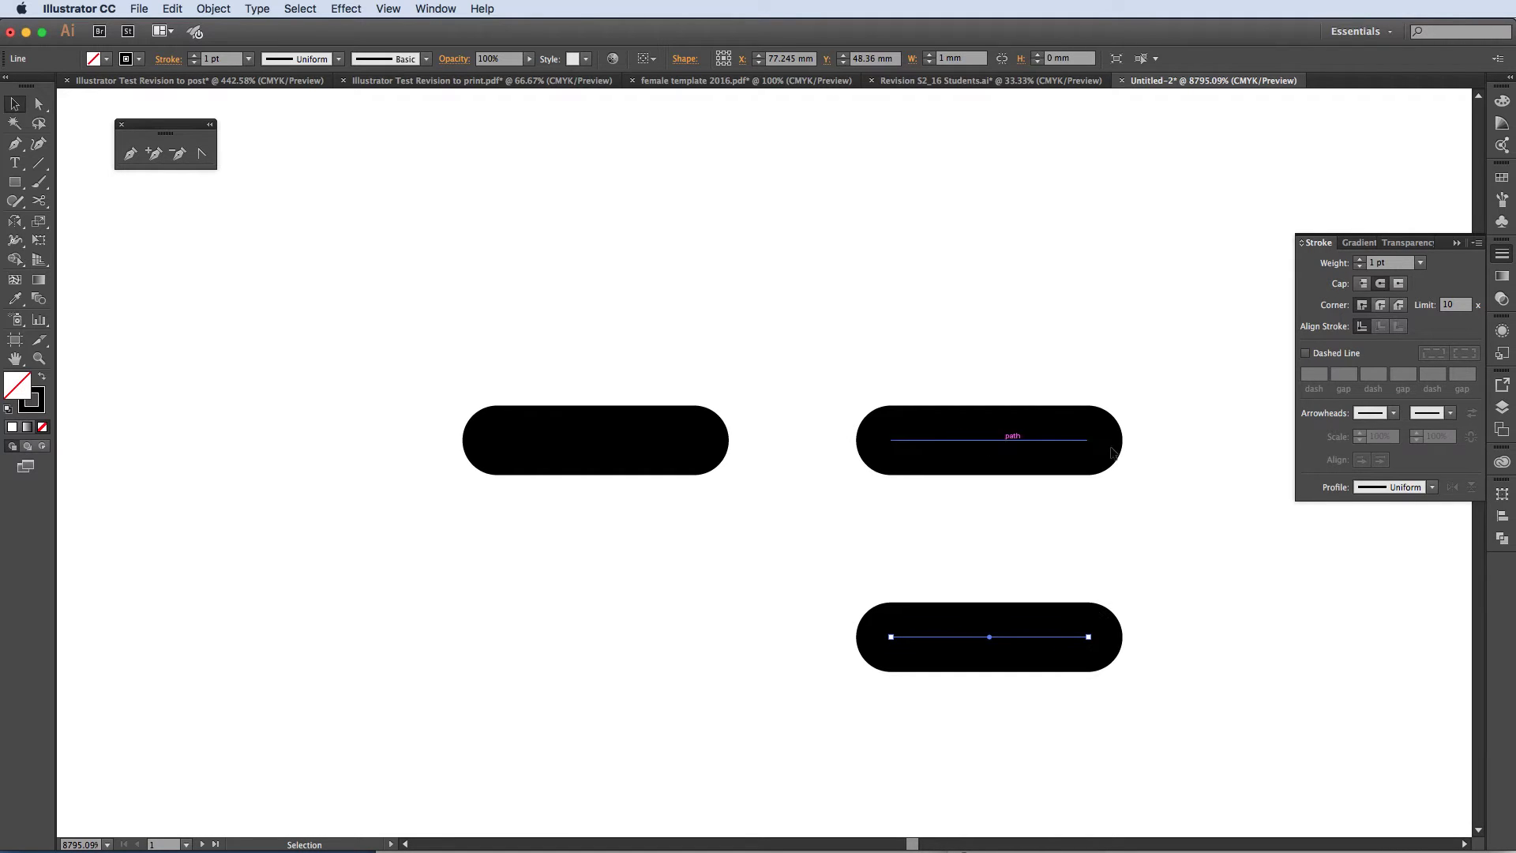
scroll(790, 426, "right", 5)
scroll(790, 426, "down", 1)
Duplicate the second line and its copy to the right at 2 mm spacing.
left_click_drag(644, 349, 783, 673)
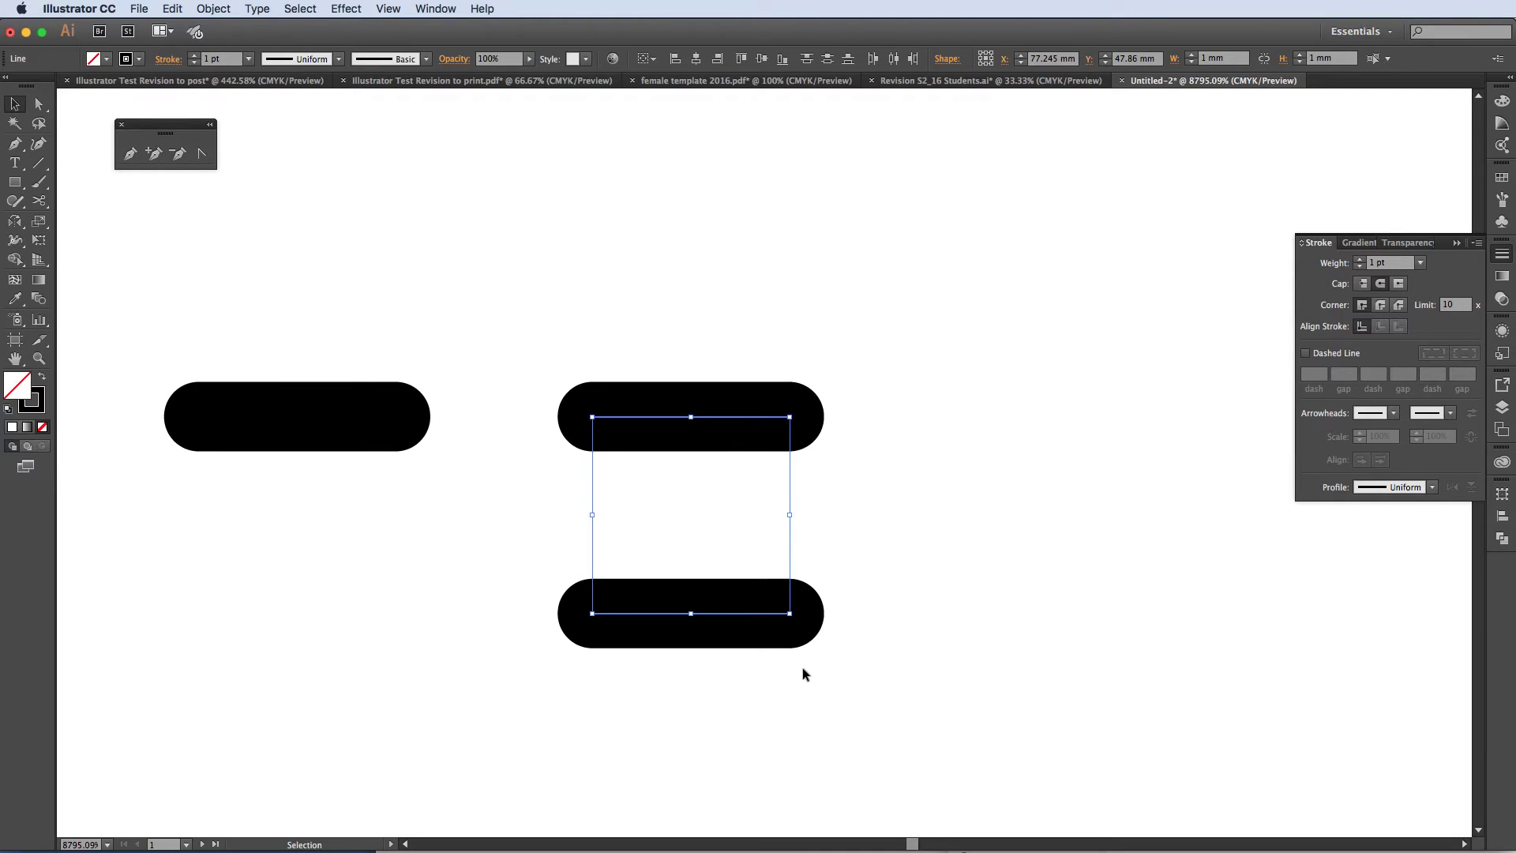
key("alt+Right")
key("Right")
scroll(839, 613, "right", 4)
scroll(839, 613, "down", 1)
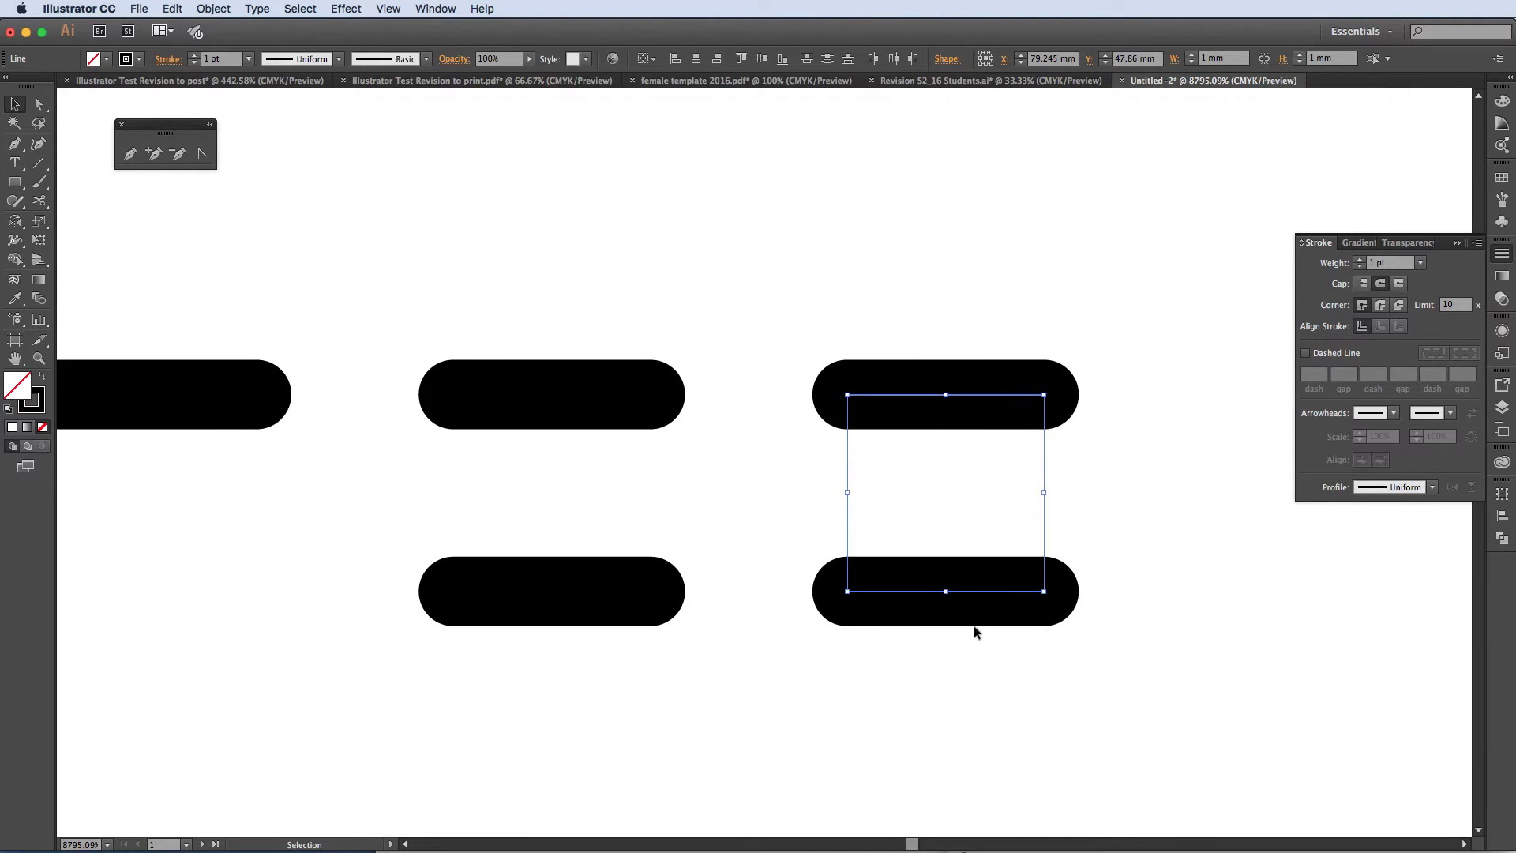
Nudge the lower-right line slightly lower and zoom out to see all five.
left_click(977, 632)
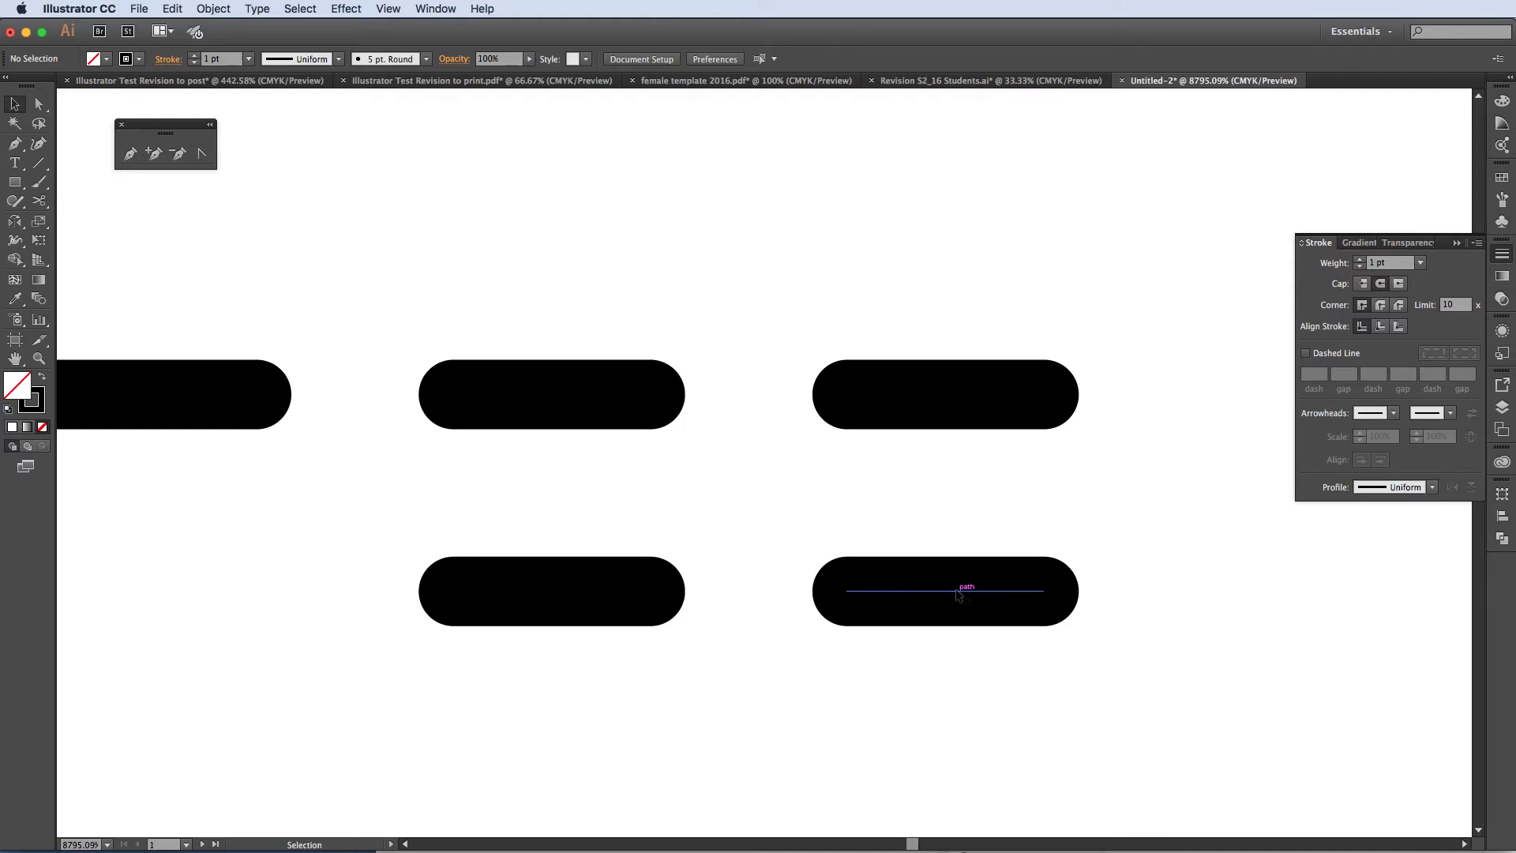
left_click_drag(958, 594, 960, 637)
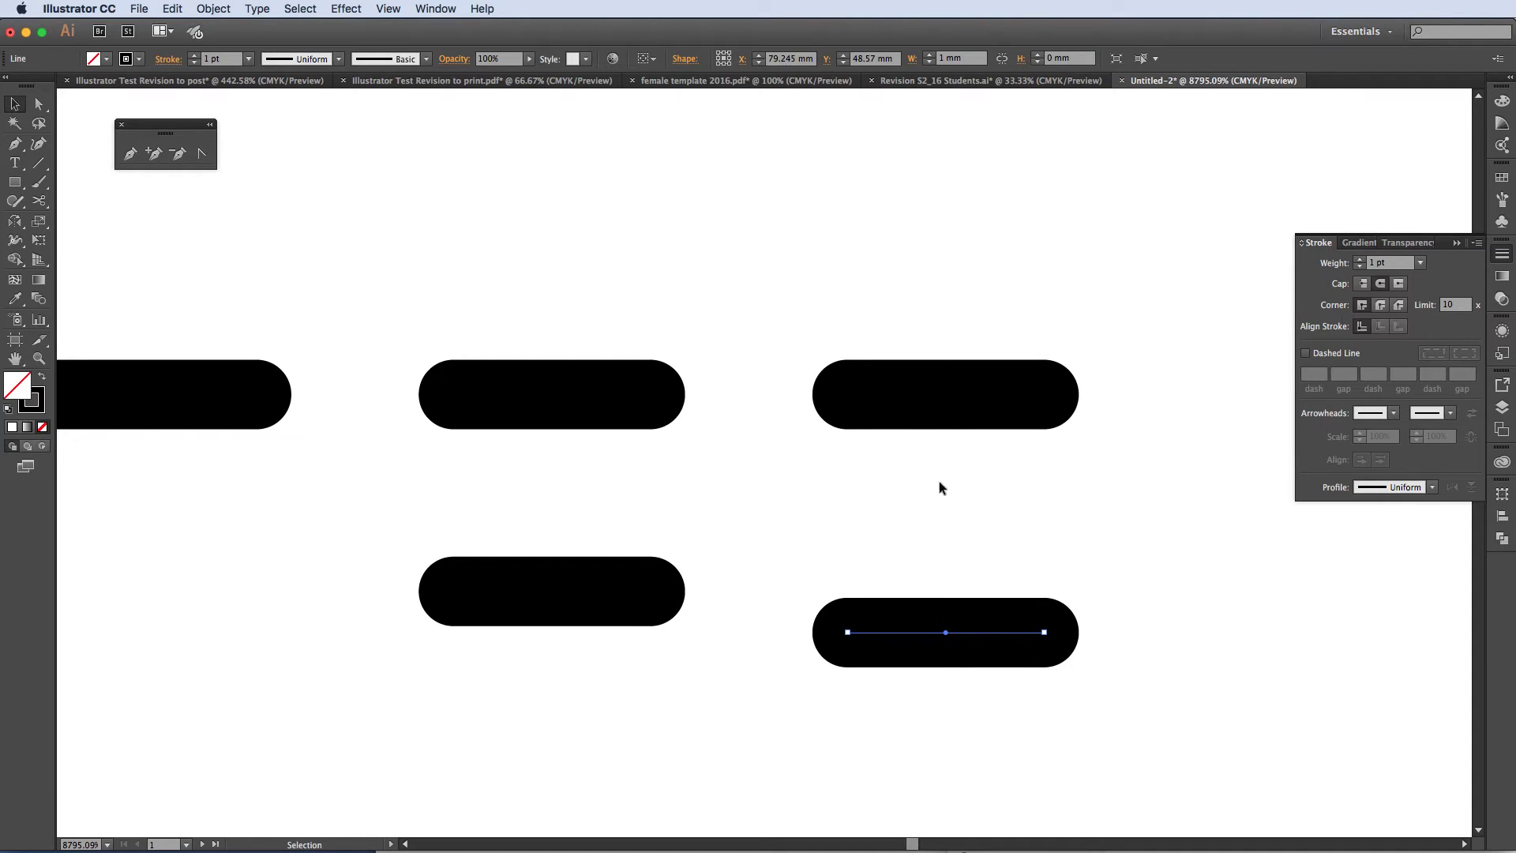
left_click(1060, 483)
key("super+minus")
key("super+minus")
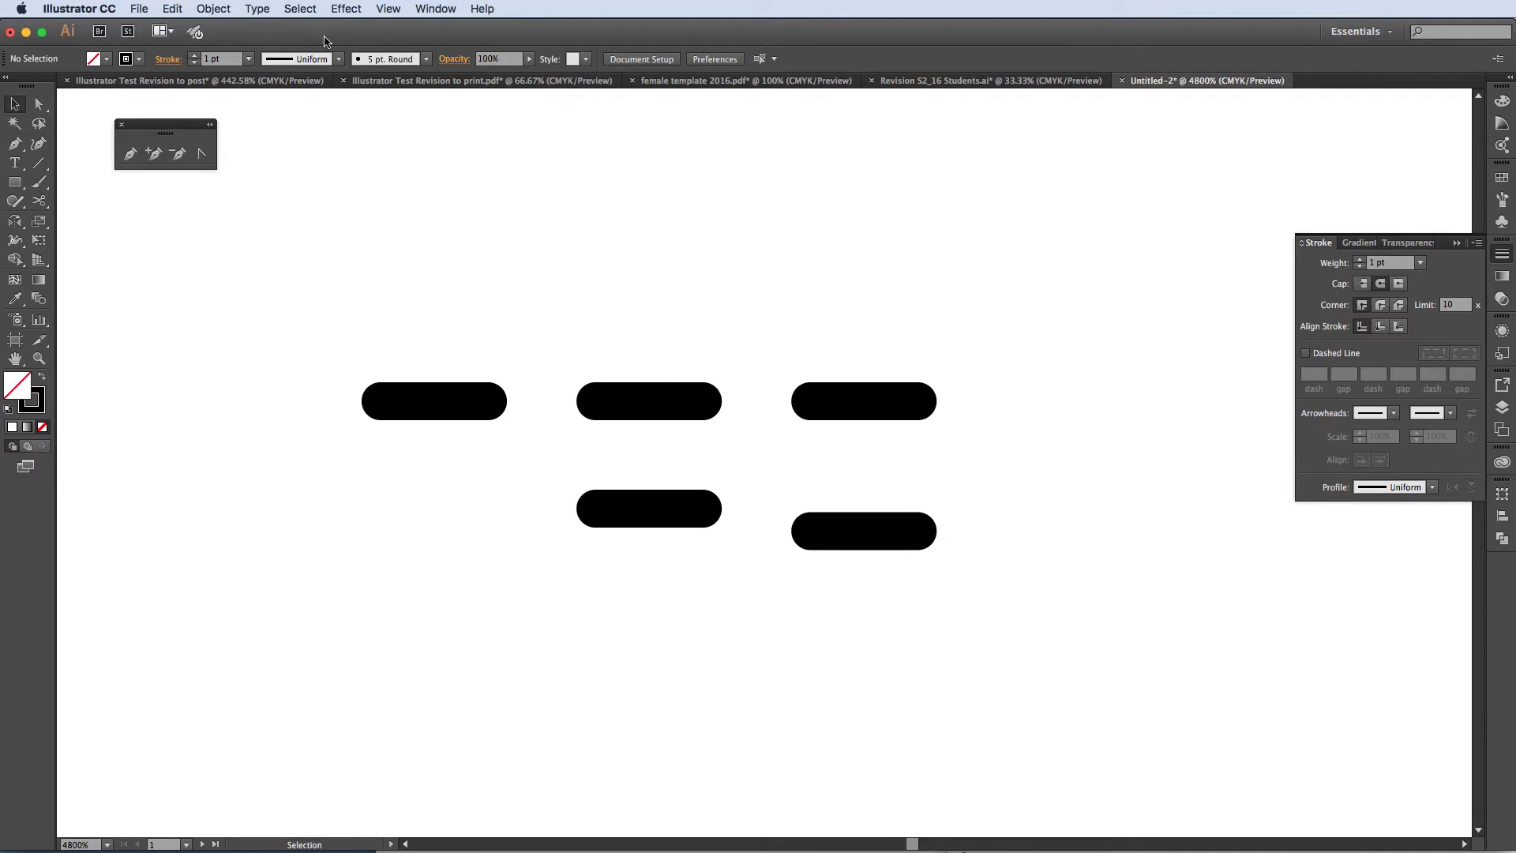
Type the letter 'y' as a text label above the lines.
left_click(17, 163)
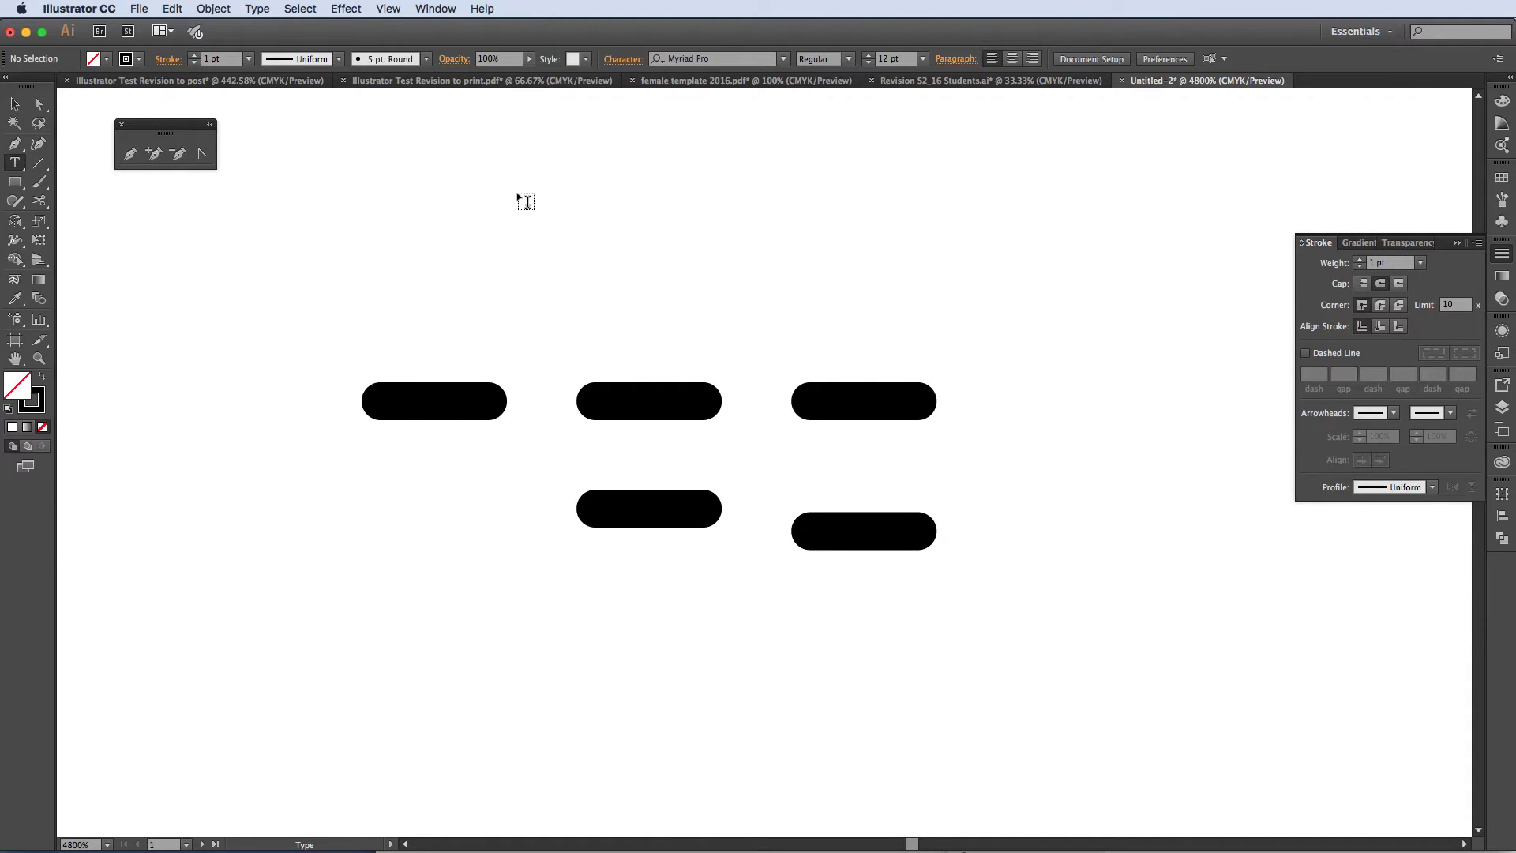
left_click(393, 193)
type("y")
key("Escape")
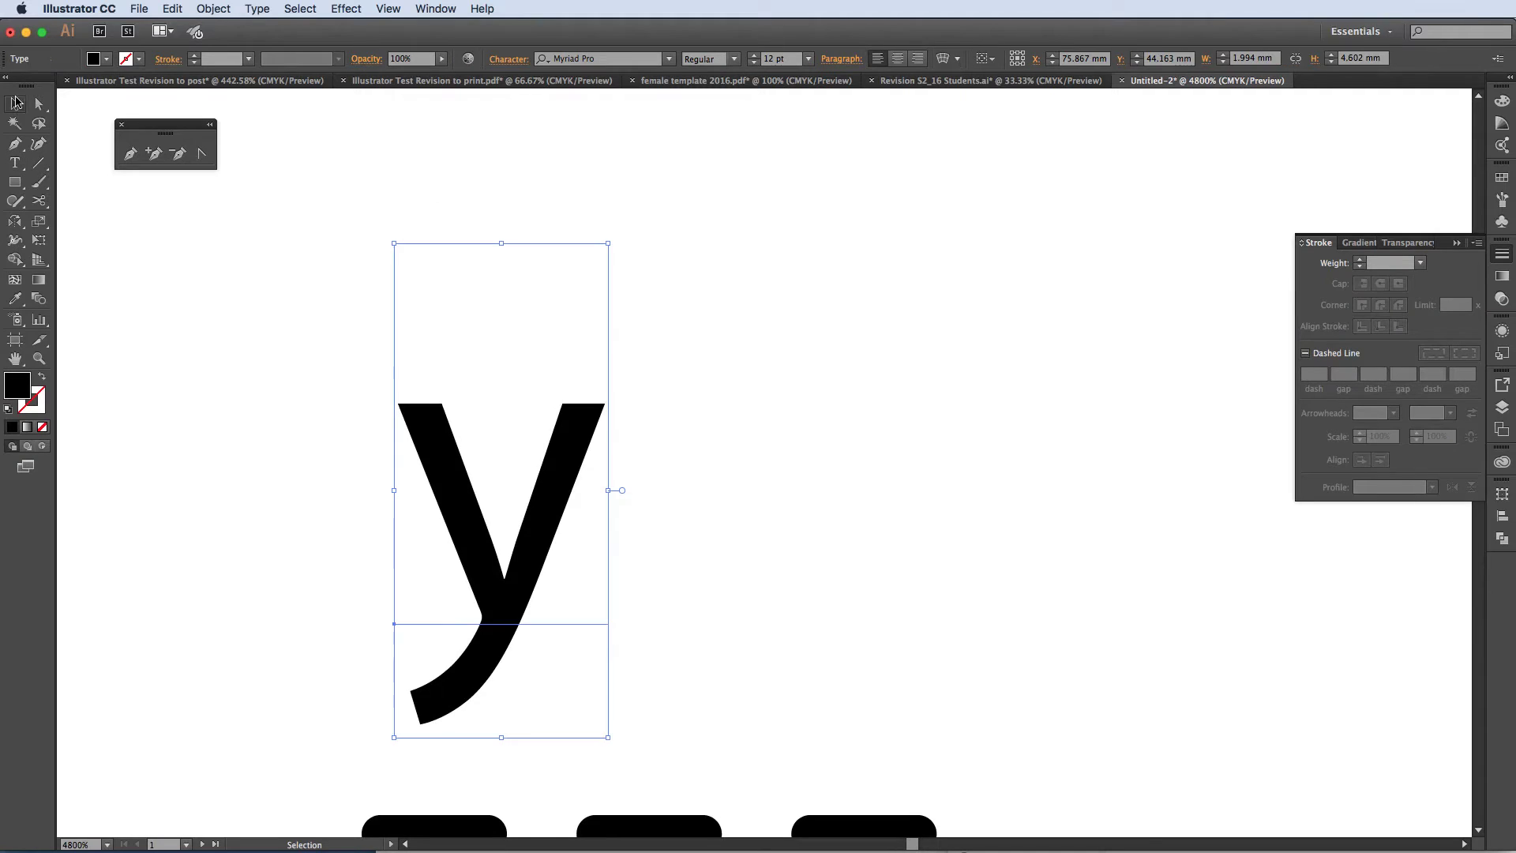
left_click(602, 58)
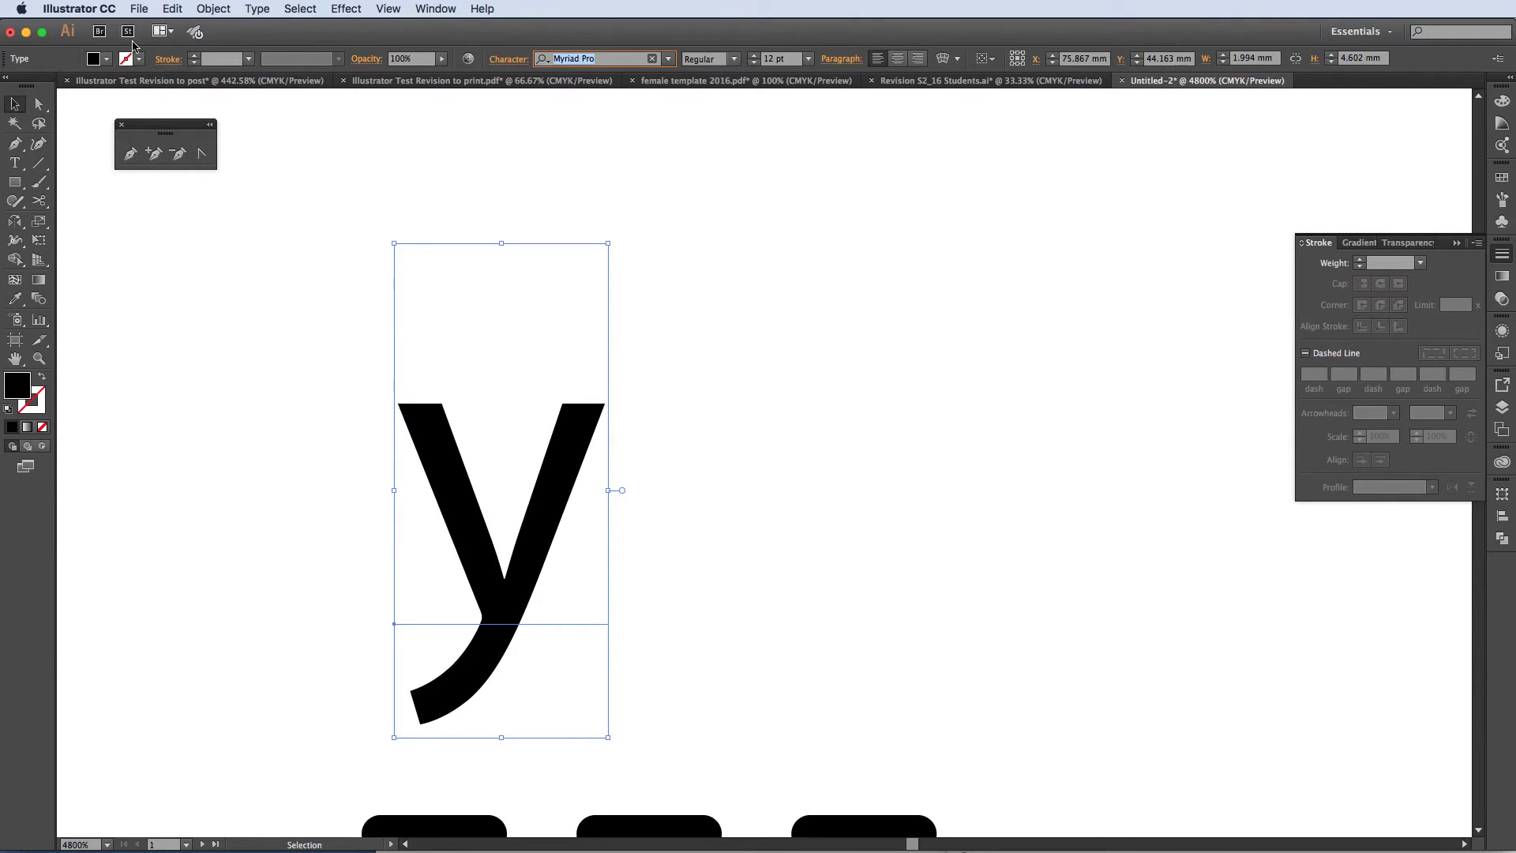
Expand the 'y' into outlined shapes with Object > Expand.
left_click(212, 9)
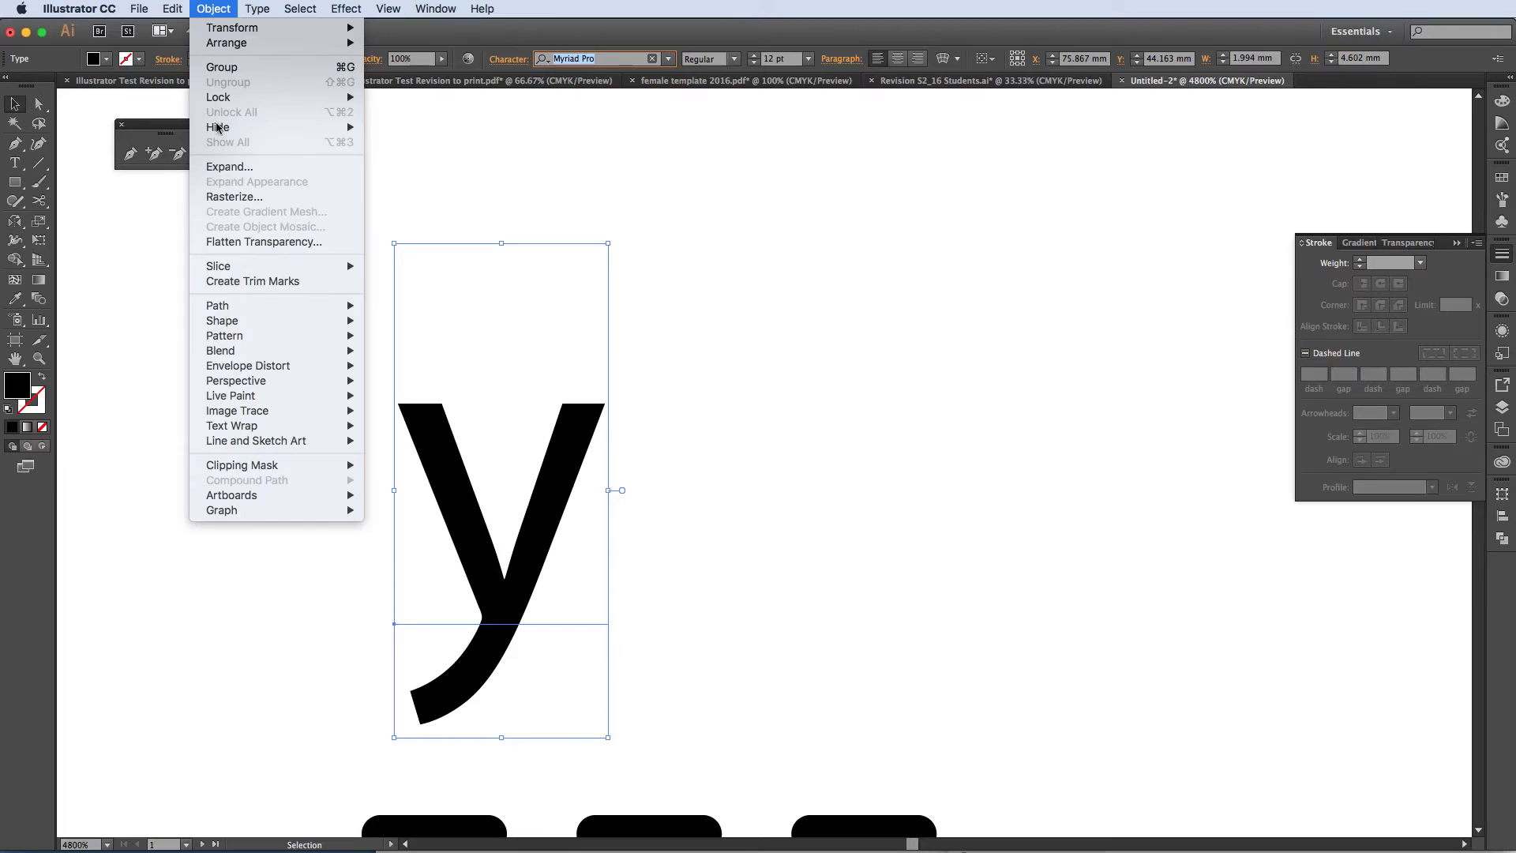
left_click(224, 167)
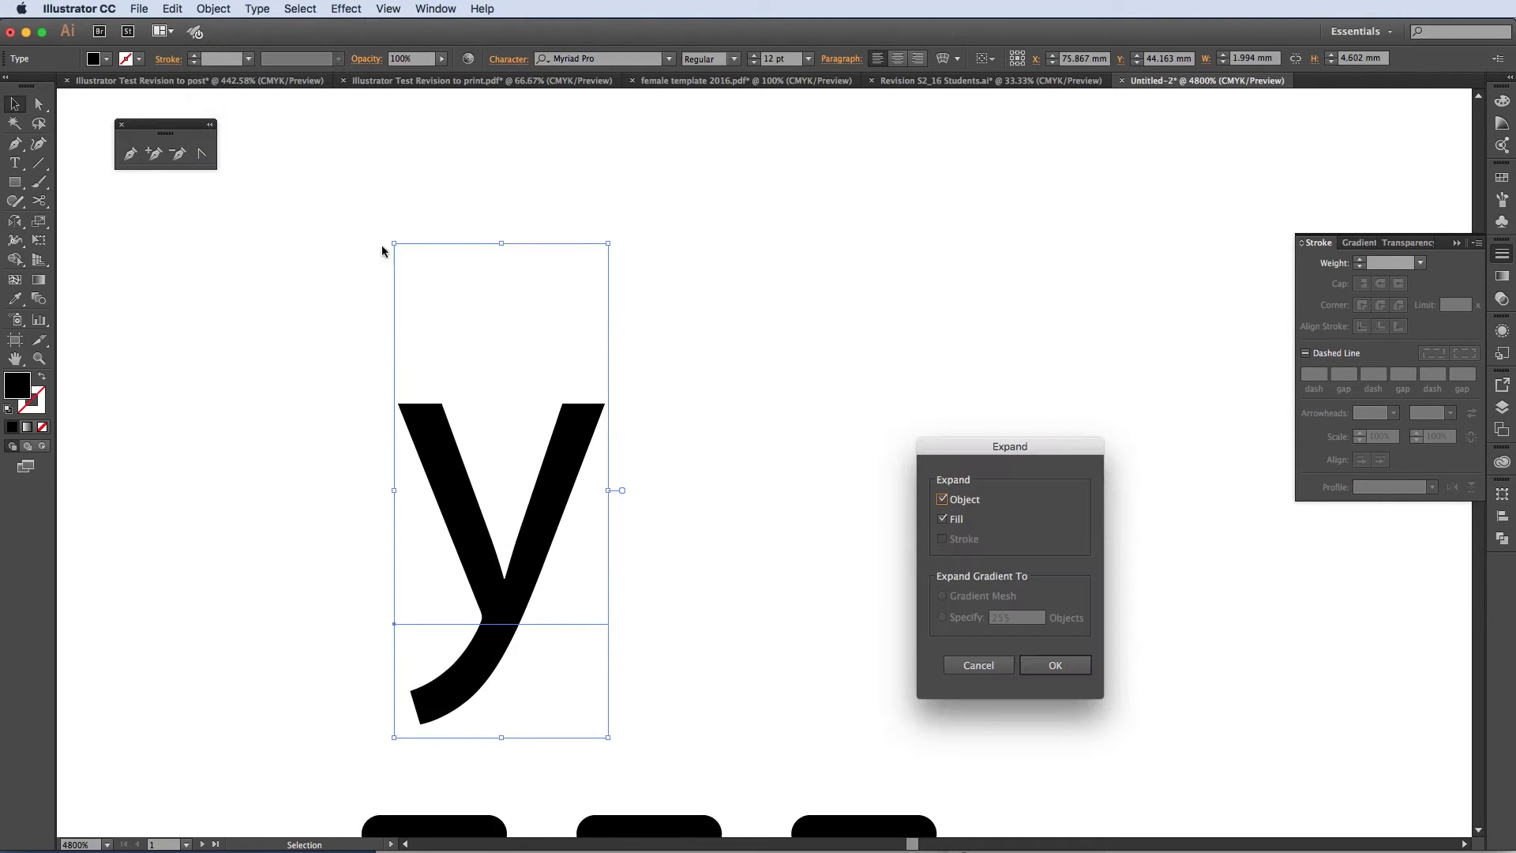
left_click(1055, 664)
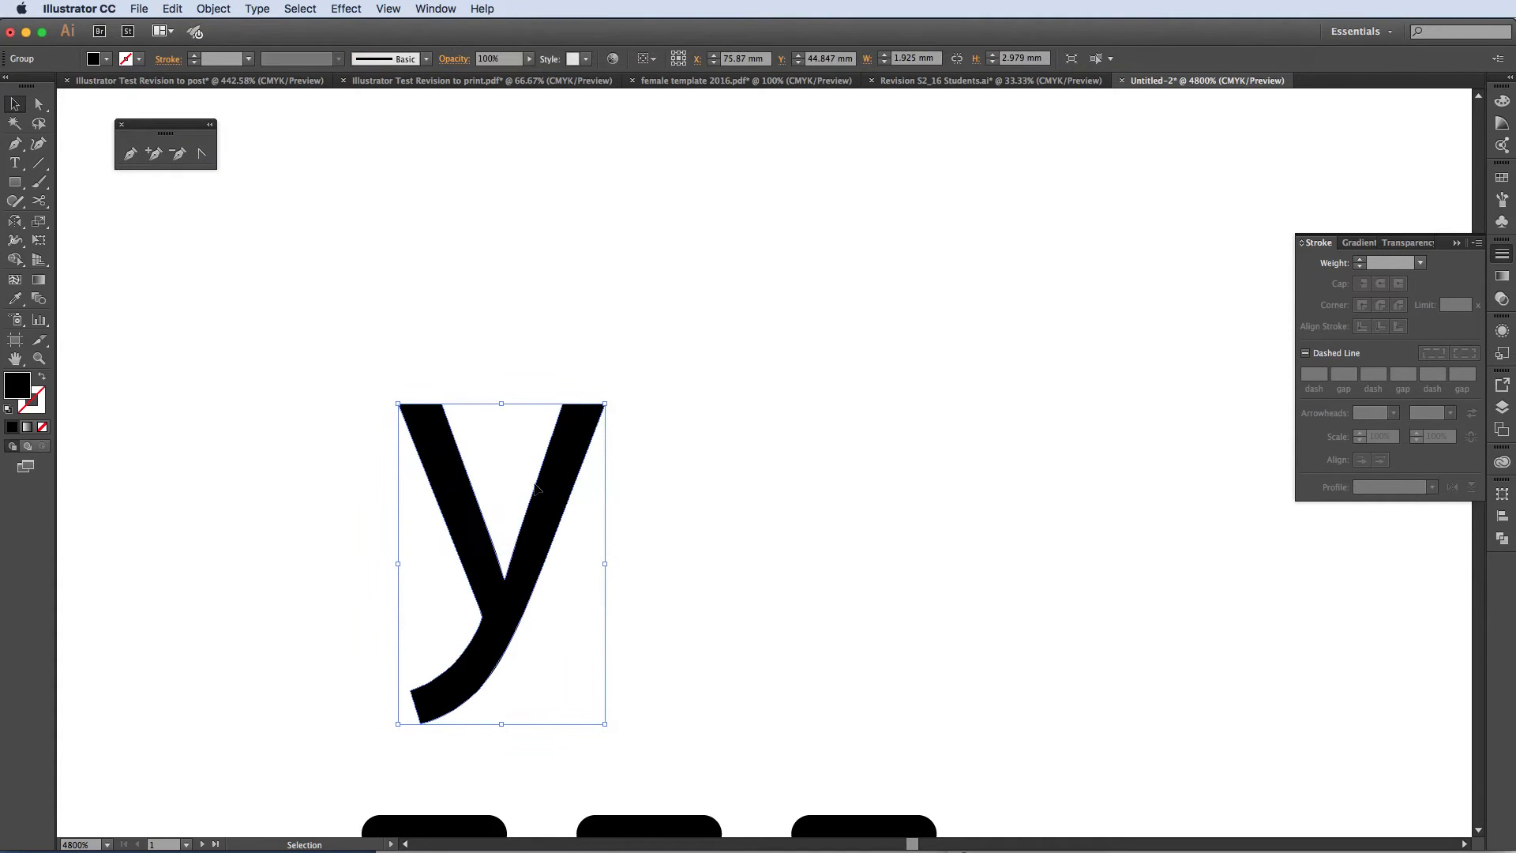
Move and scale the outlined 'y' between the right-hand bars.
left_click_drag(536, 488, 818, 462)
key("super+minus")
key("super+minus")
key("super+minus")
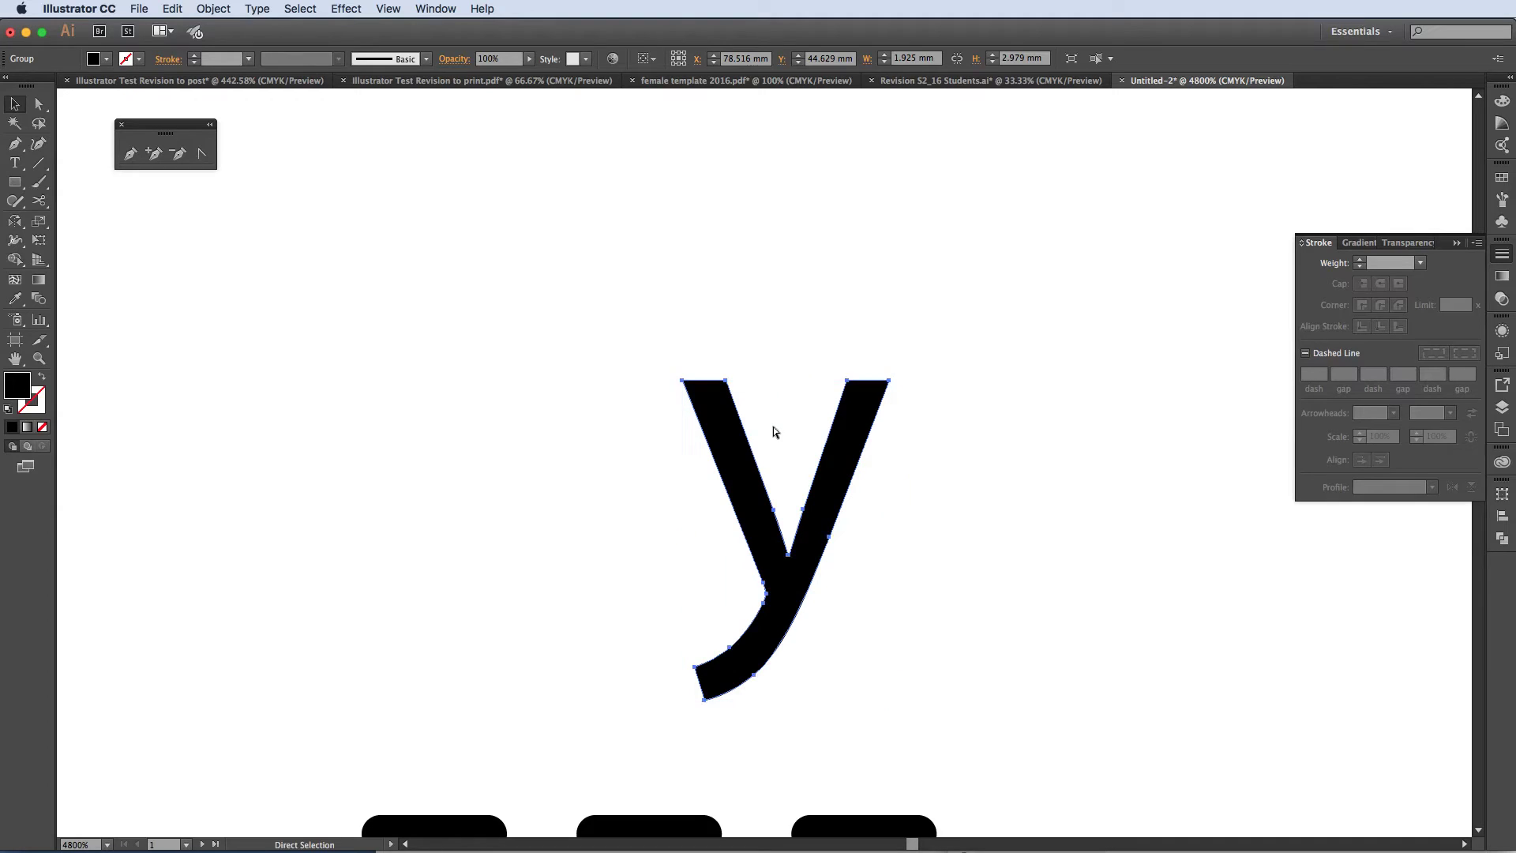
left_click_drag(743, 516, 777, 600)
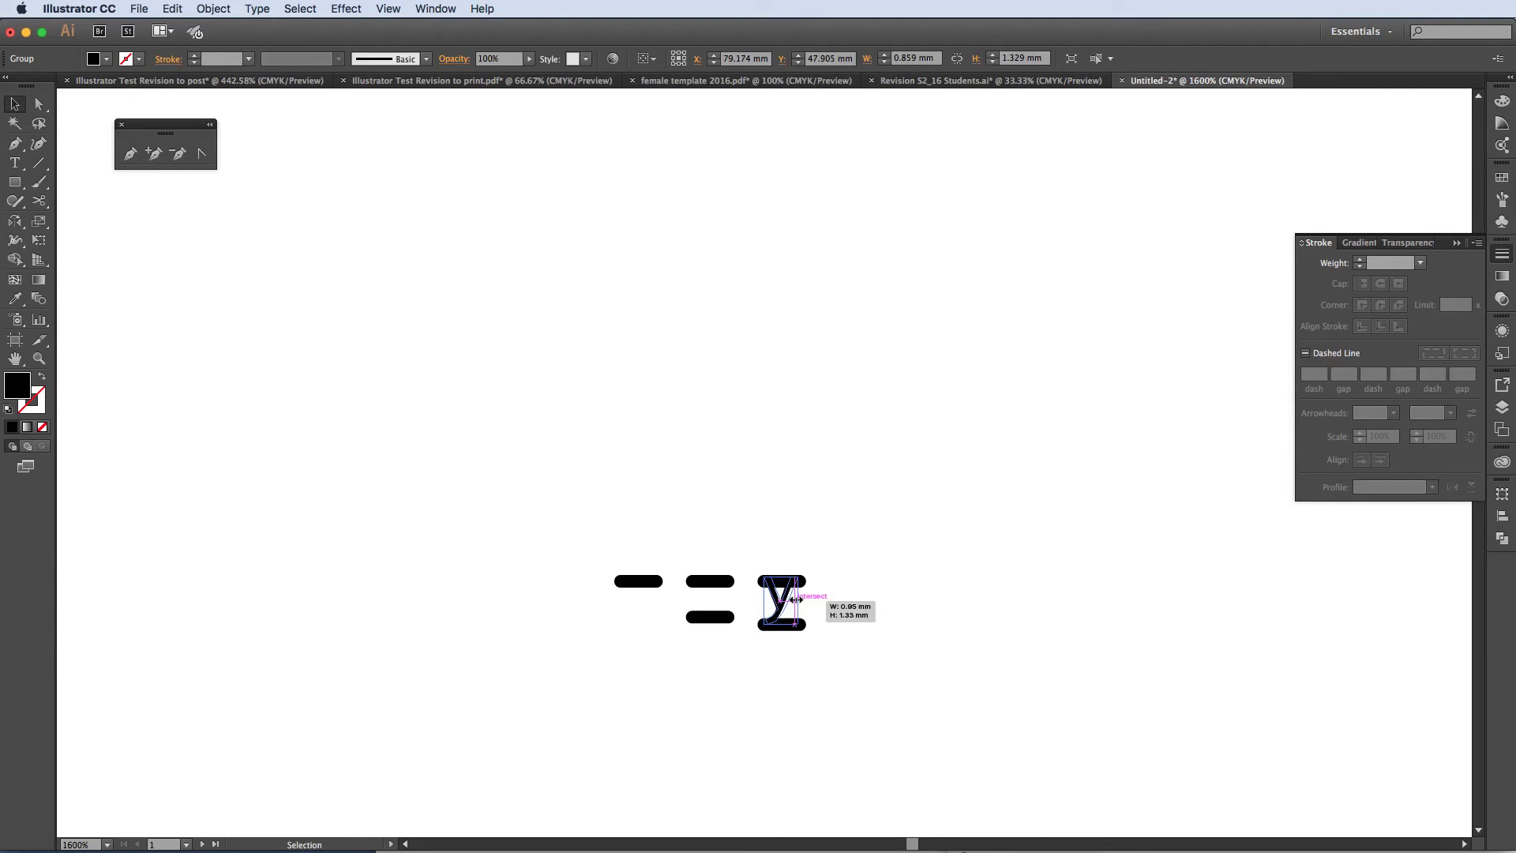
left_click(791, 600)
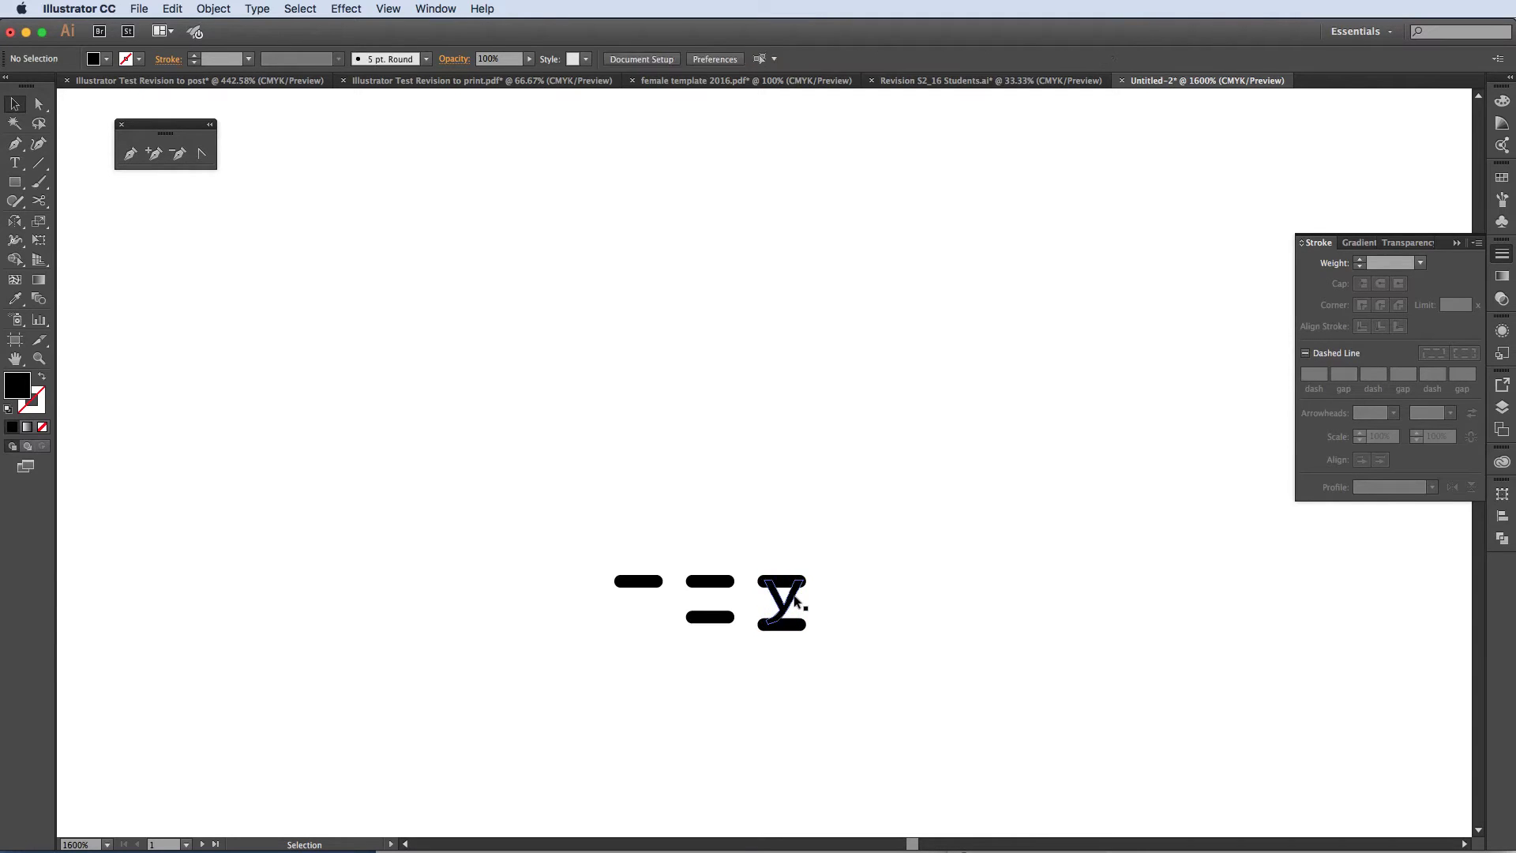
Start a new pattern brush from the left dash, named '1 needle'.
left_click(1501, 199)
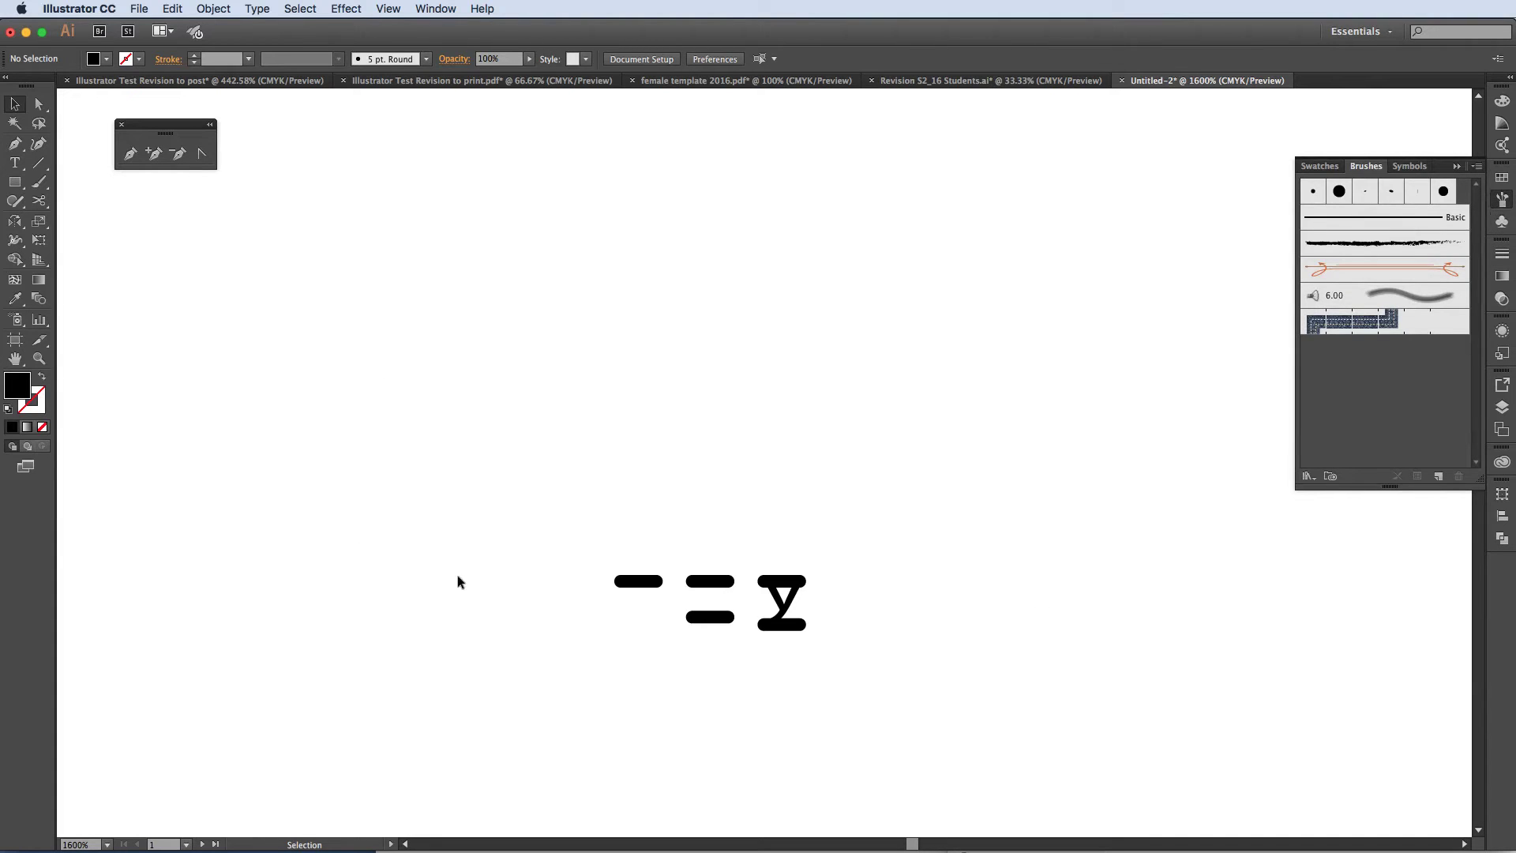
left_click_drag(514, 542, 656, 614)
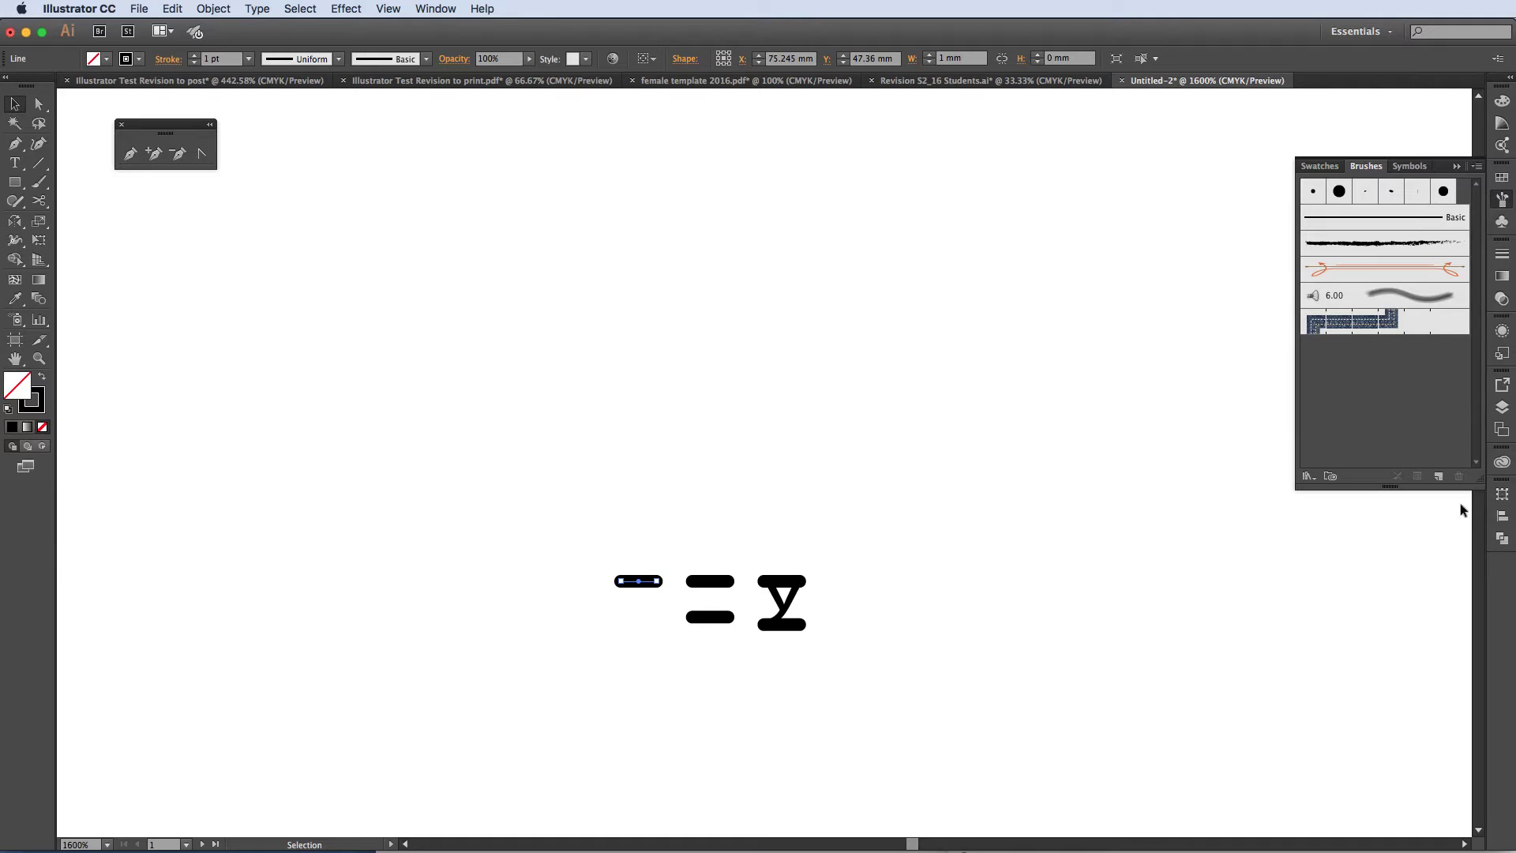
left_click(1438, 477)
left_click(970, 655)
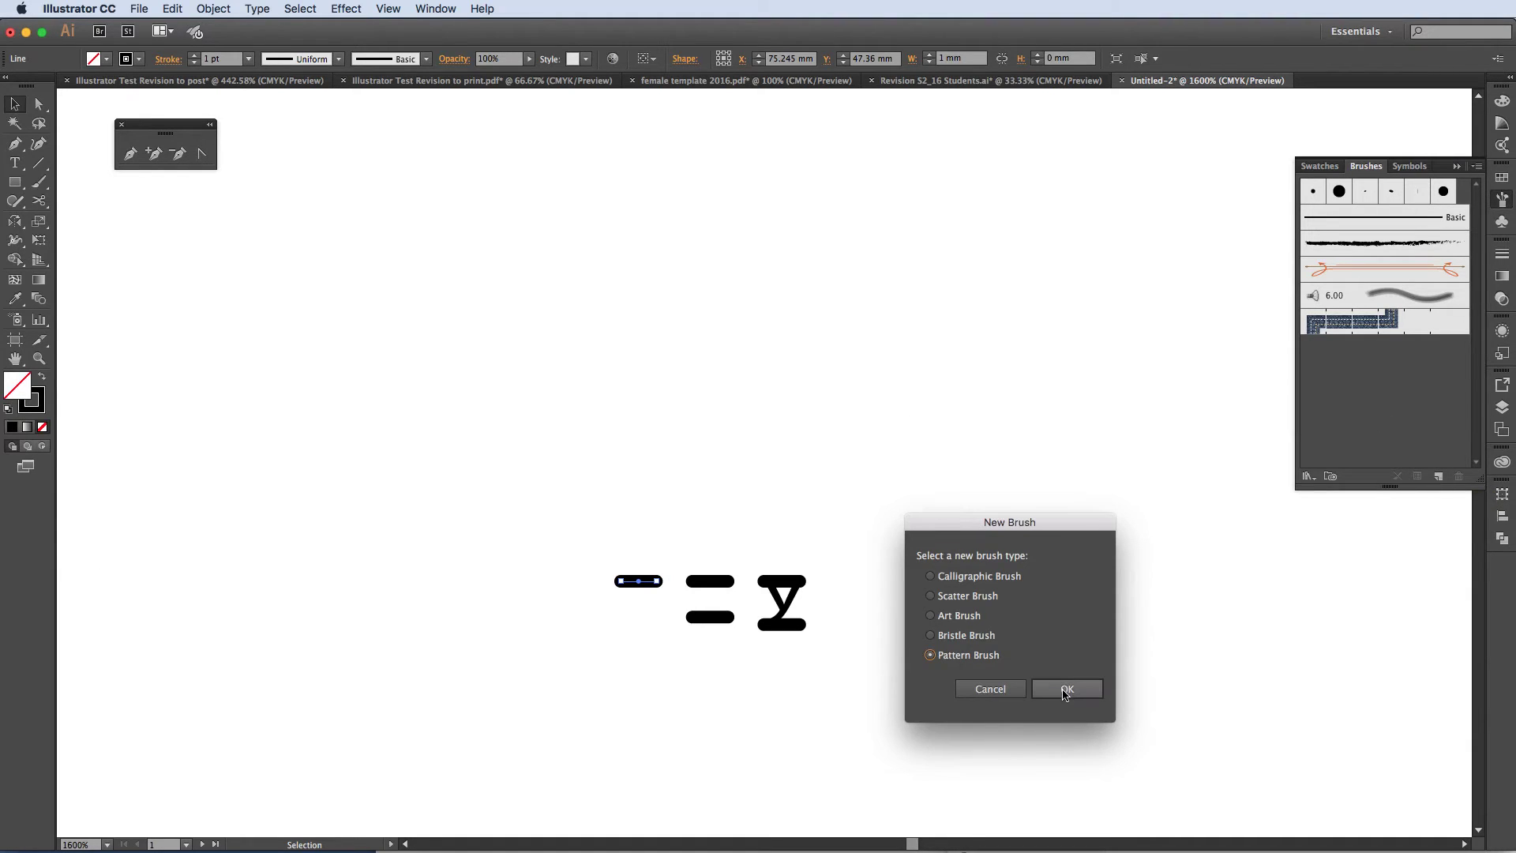
left_click(1065, 691)
type("1")
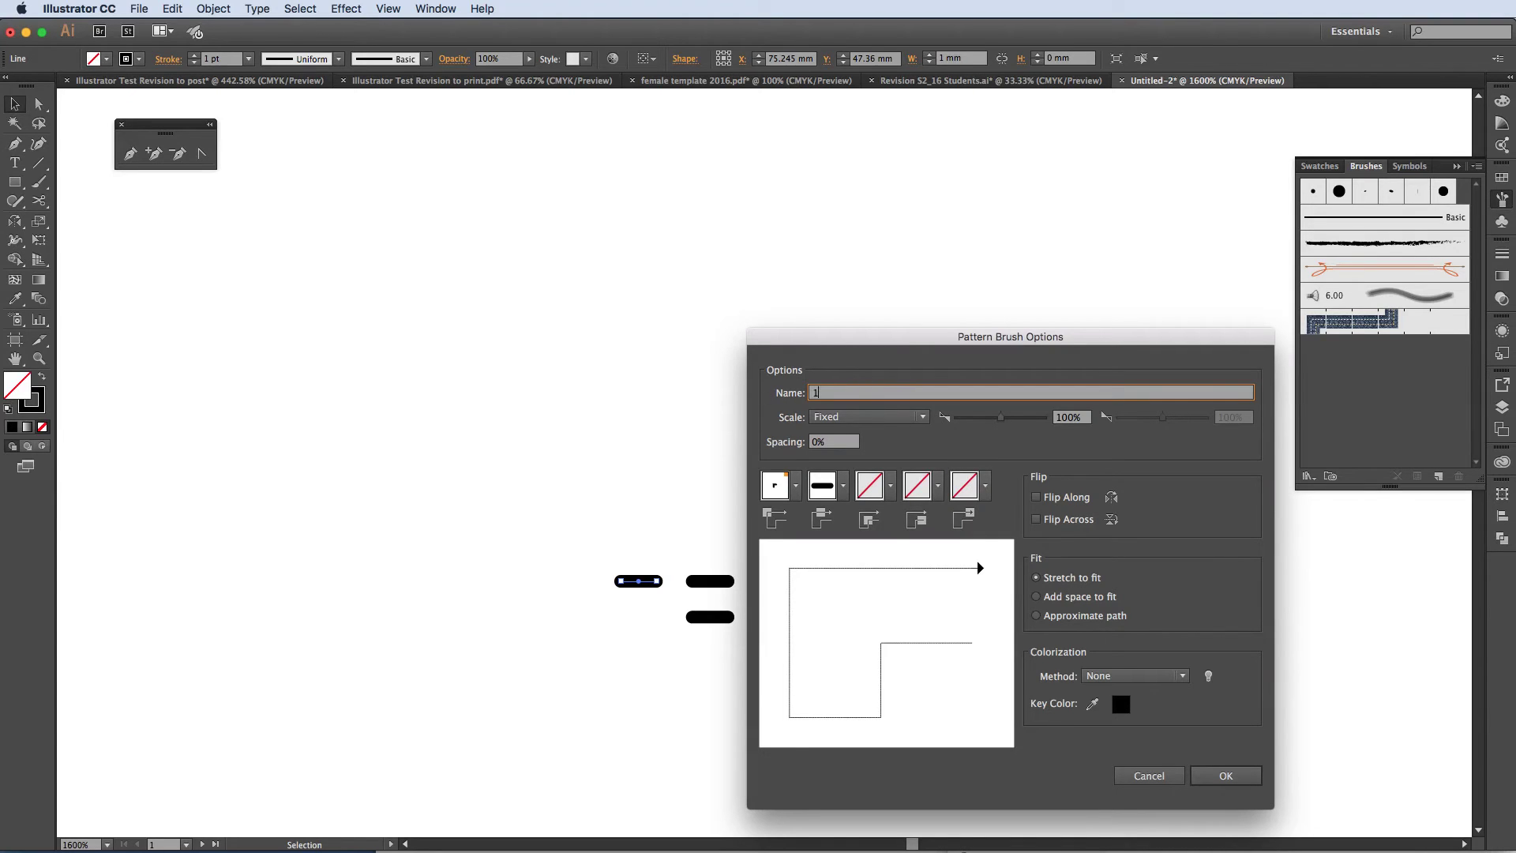
type(" needle")
Set a black outer corner tile, an Auto-Centered inner corner, and Tints colourization.
left_click(796, 485)
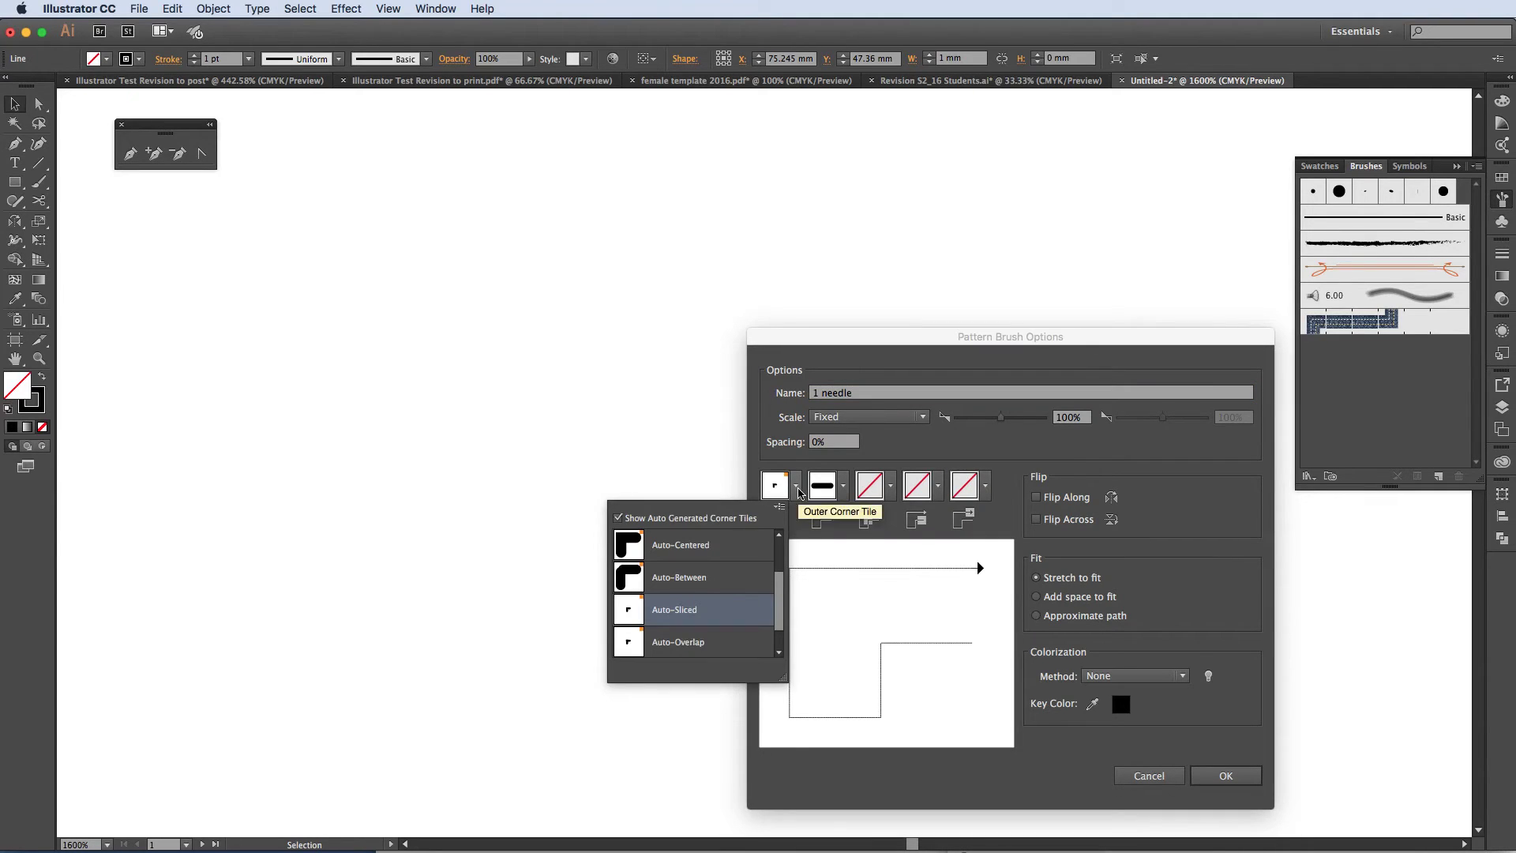
left_click(699, 548)
left_click(890, 485)
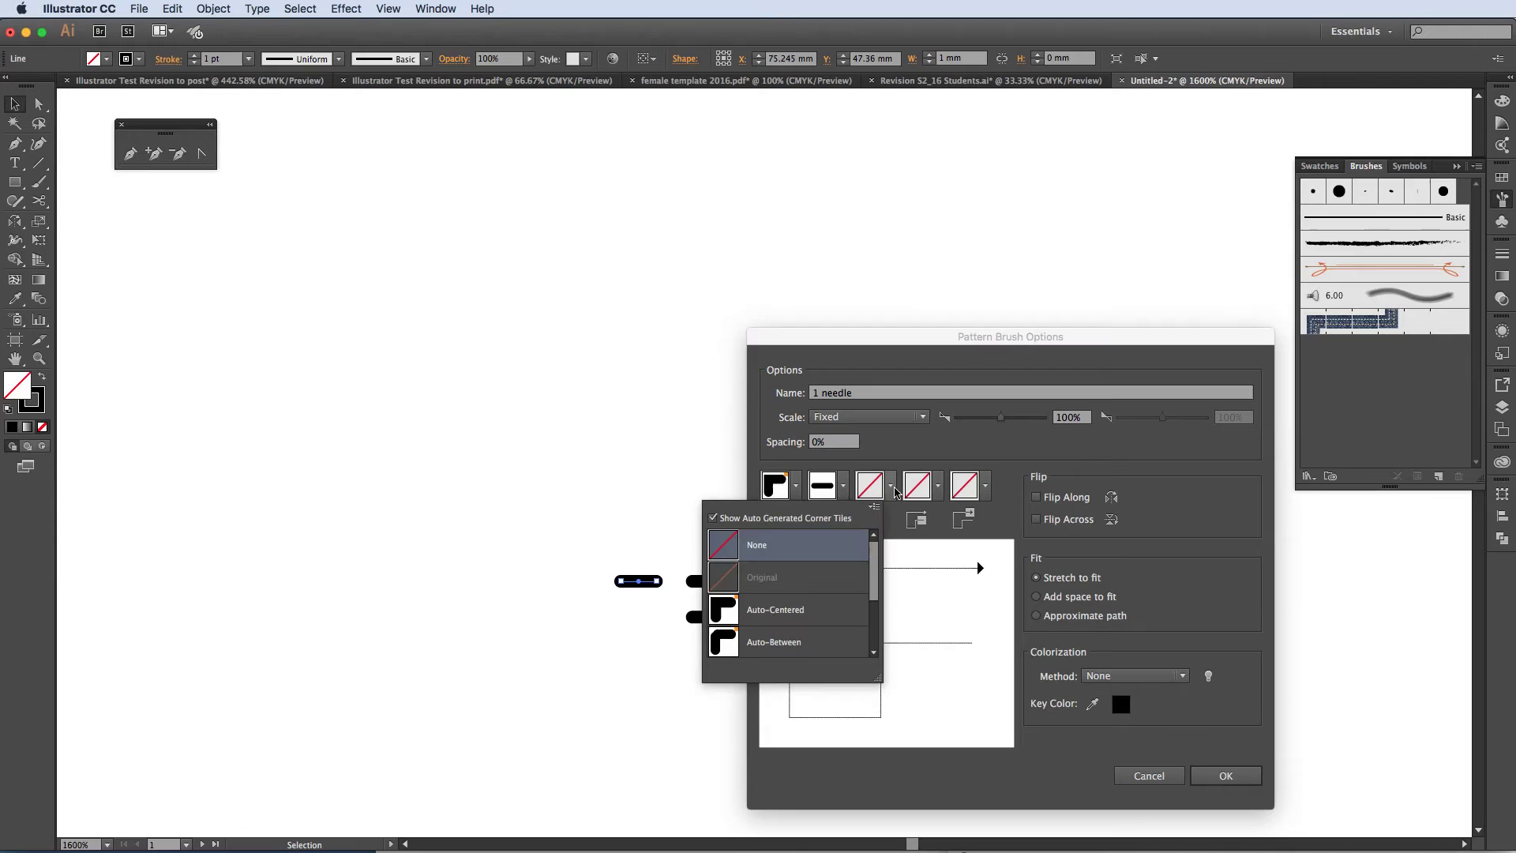
left_click(790, 614)
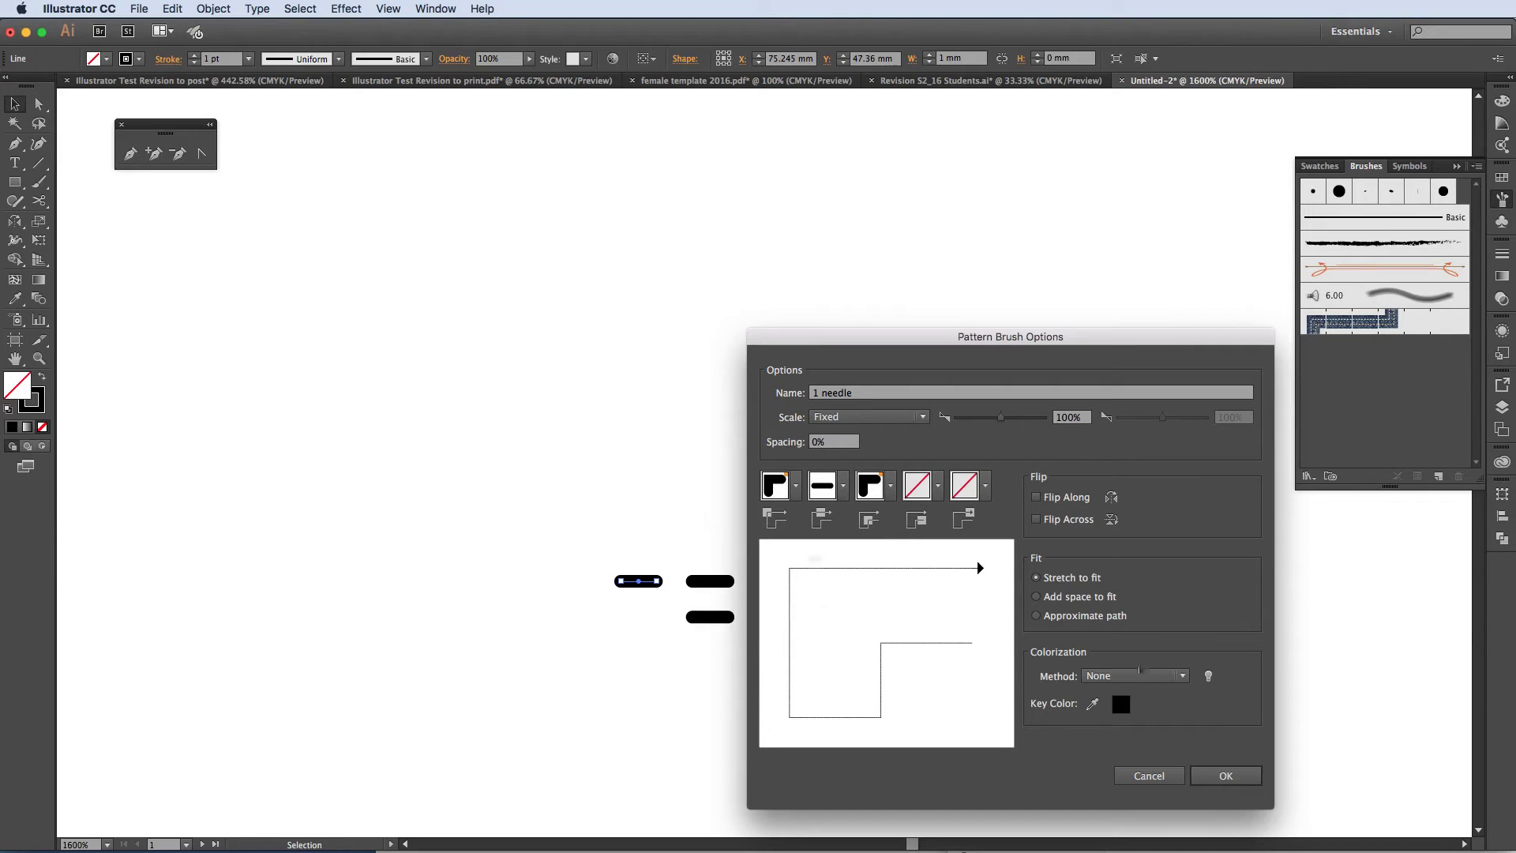
left_click(1182, 677)
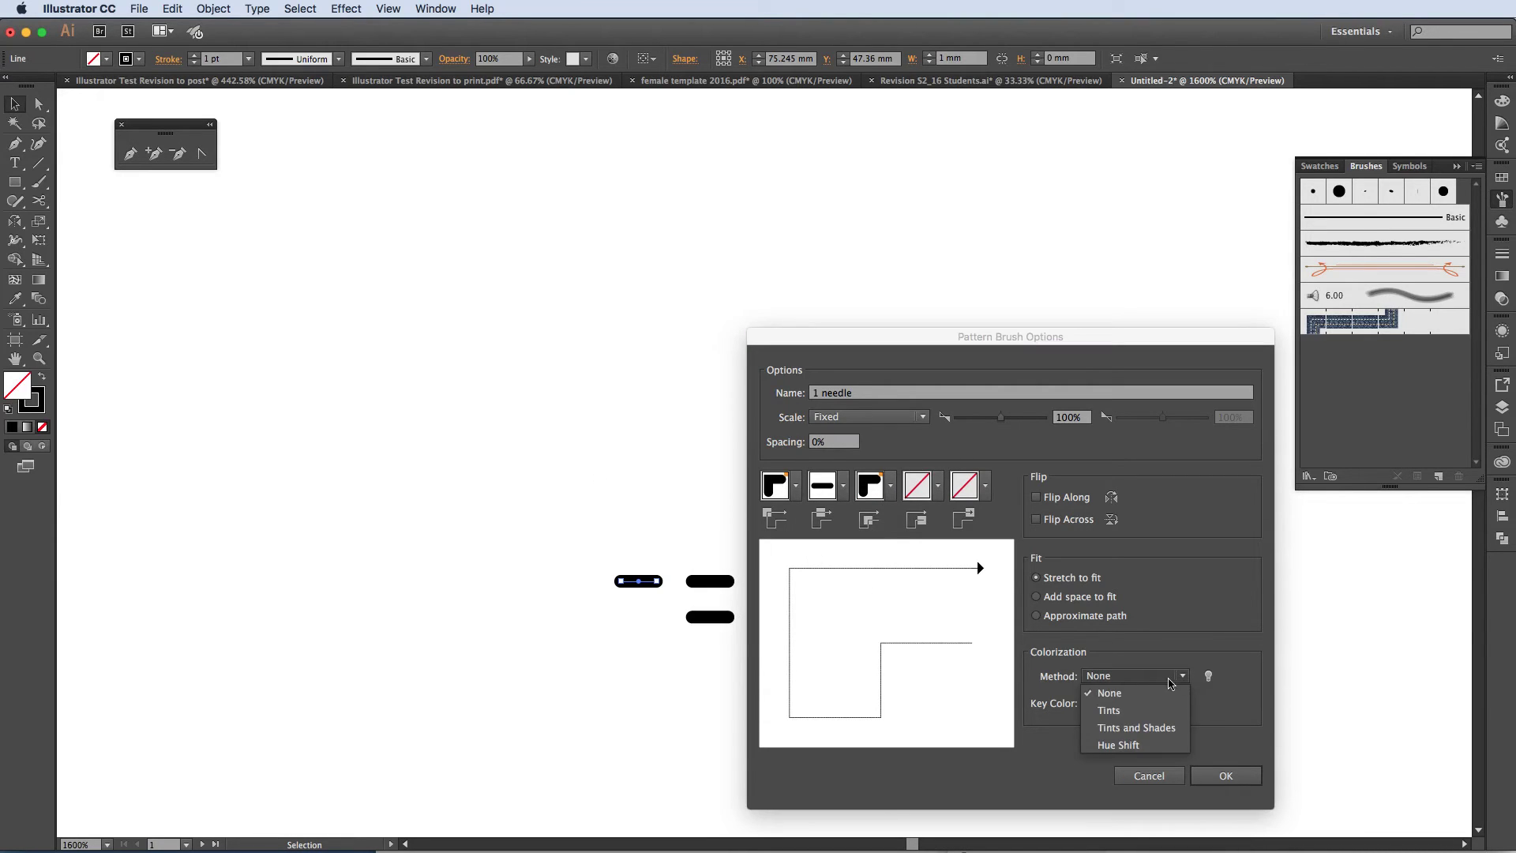
left_click(1127, 712)
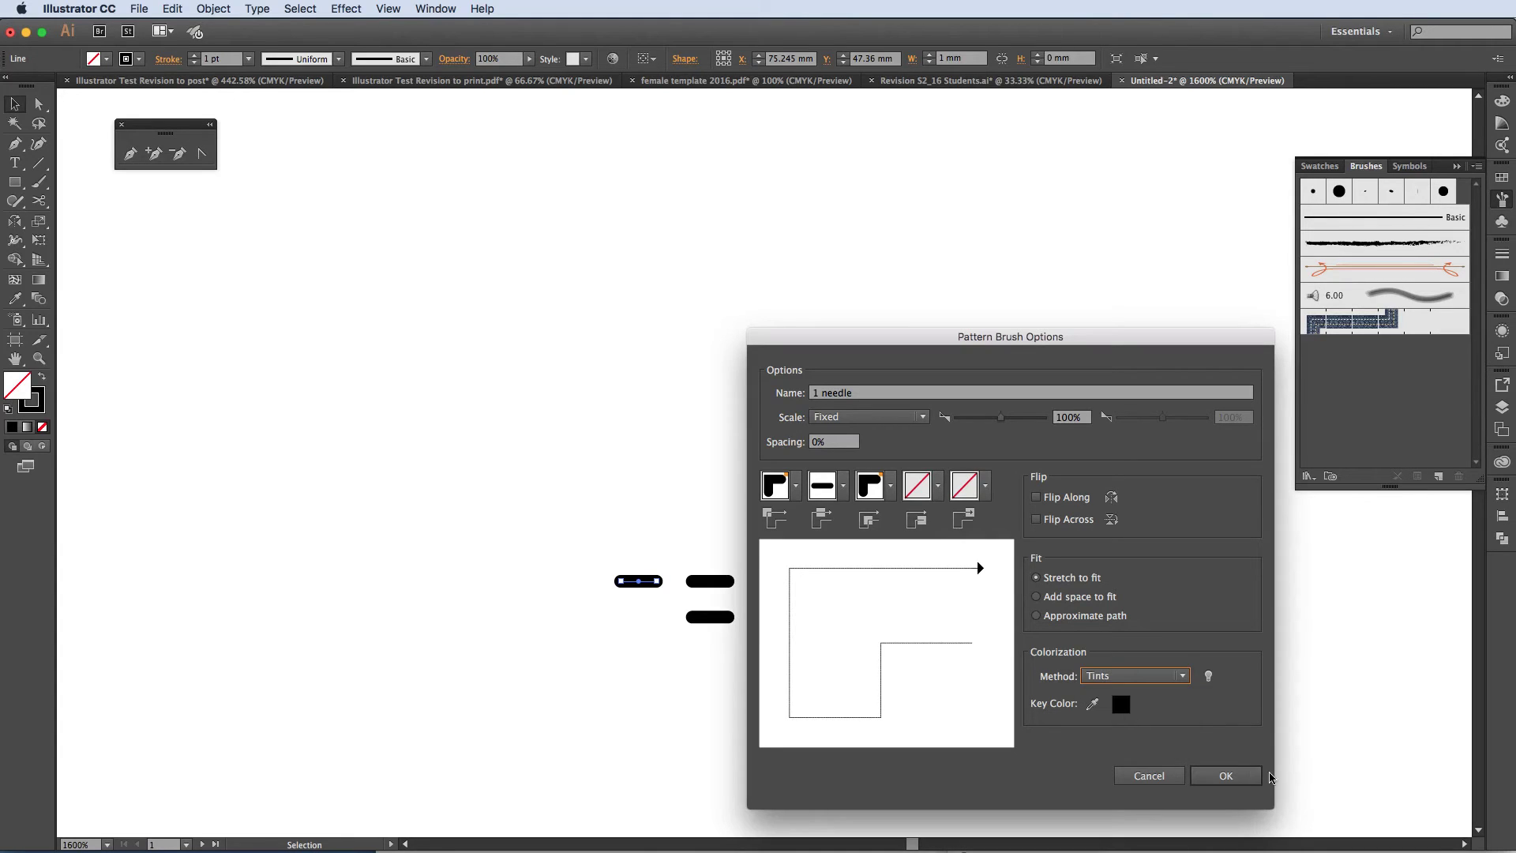
Save the '1 needle' brush and draw a large rectangle stroked with it.
left_click(1226, 776)
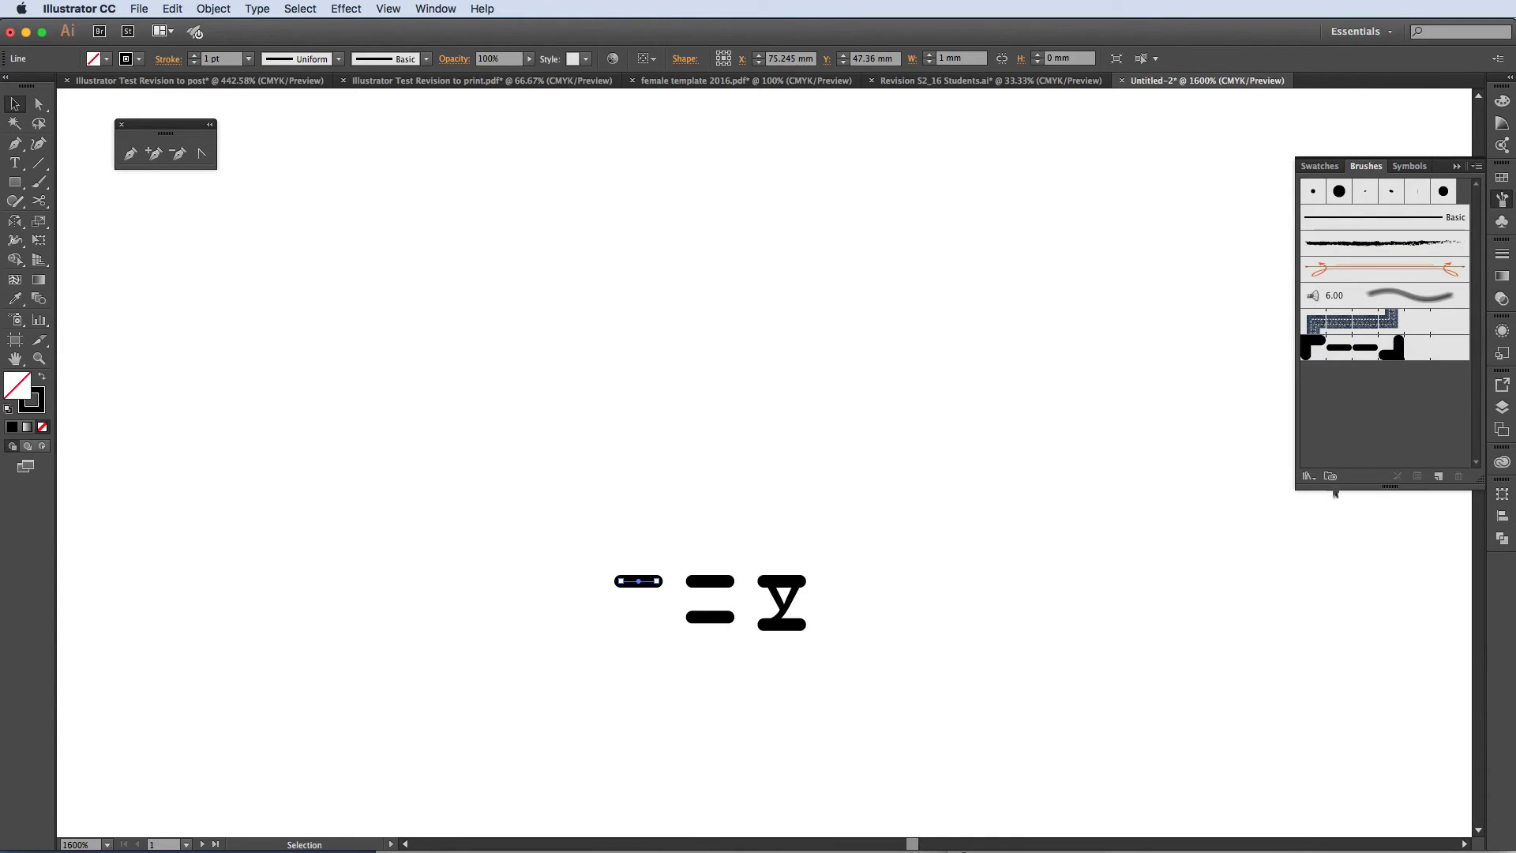
left_click(632, 264)
key("m")
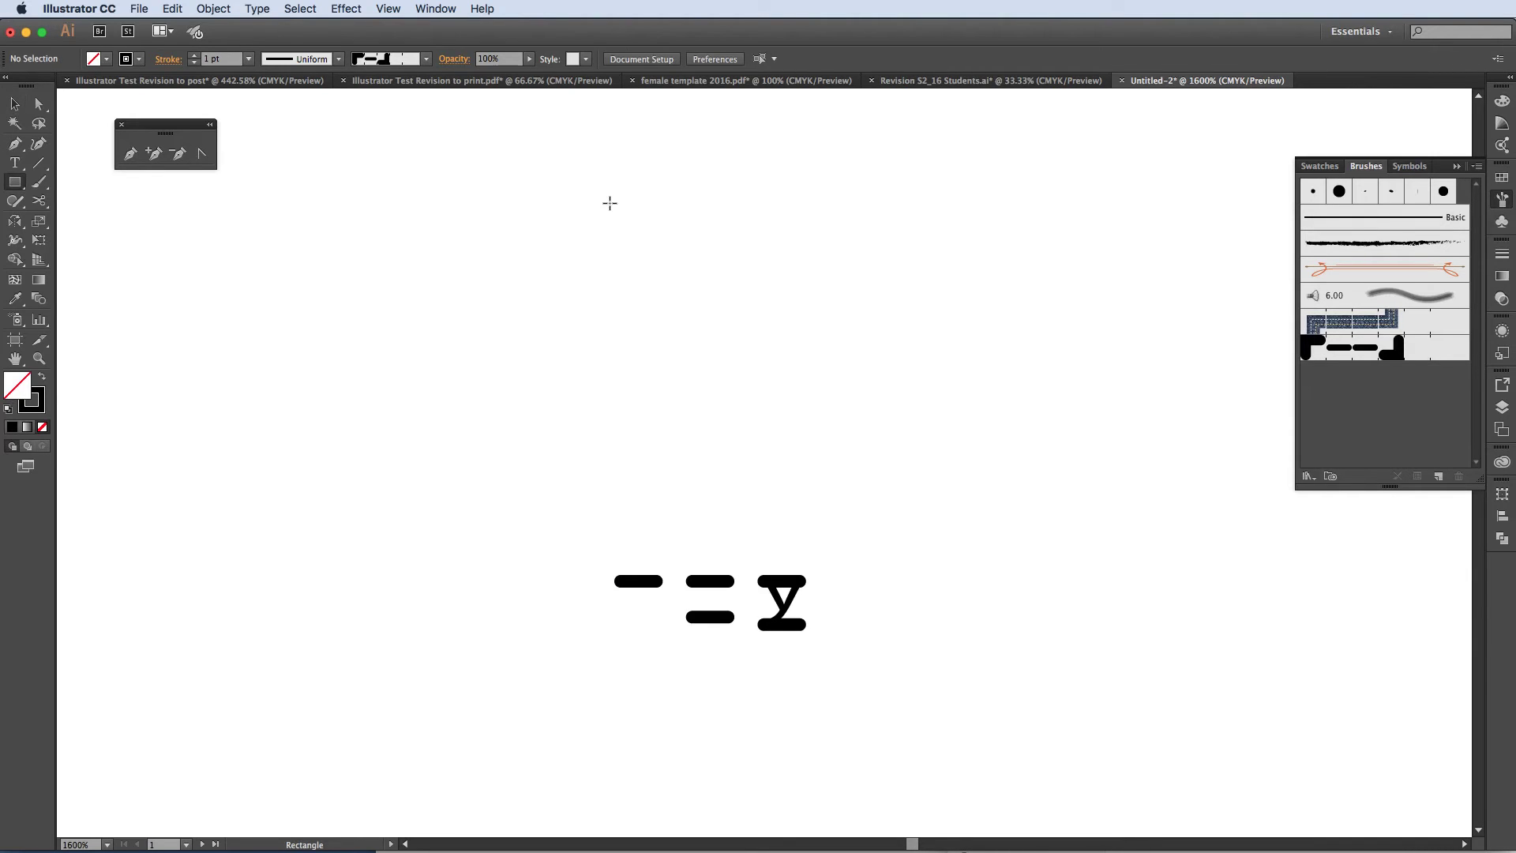
left_click_drag(610, 202, 977, 520)
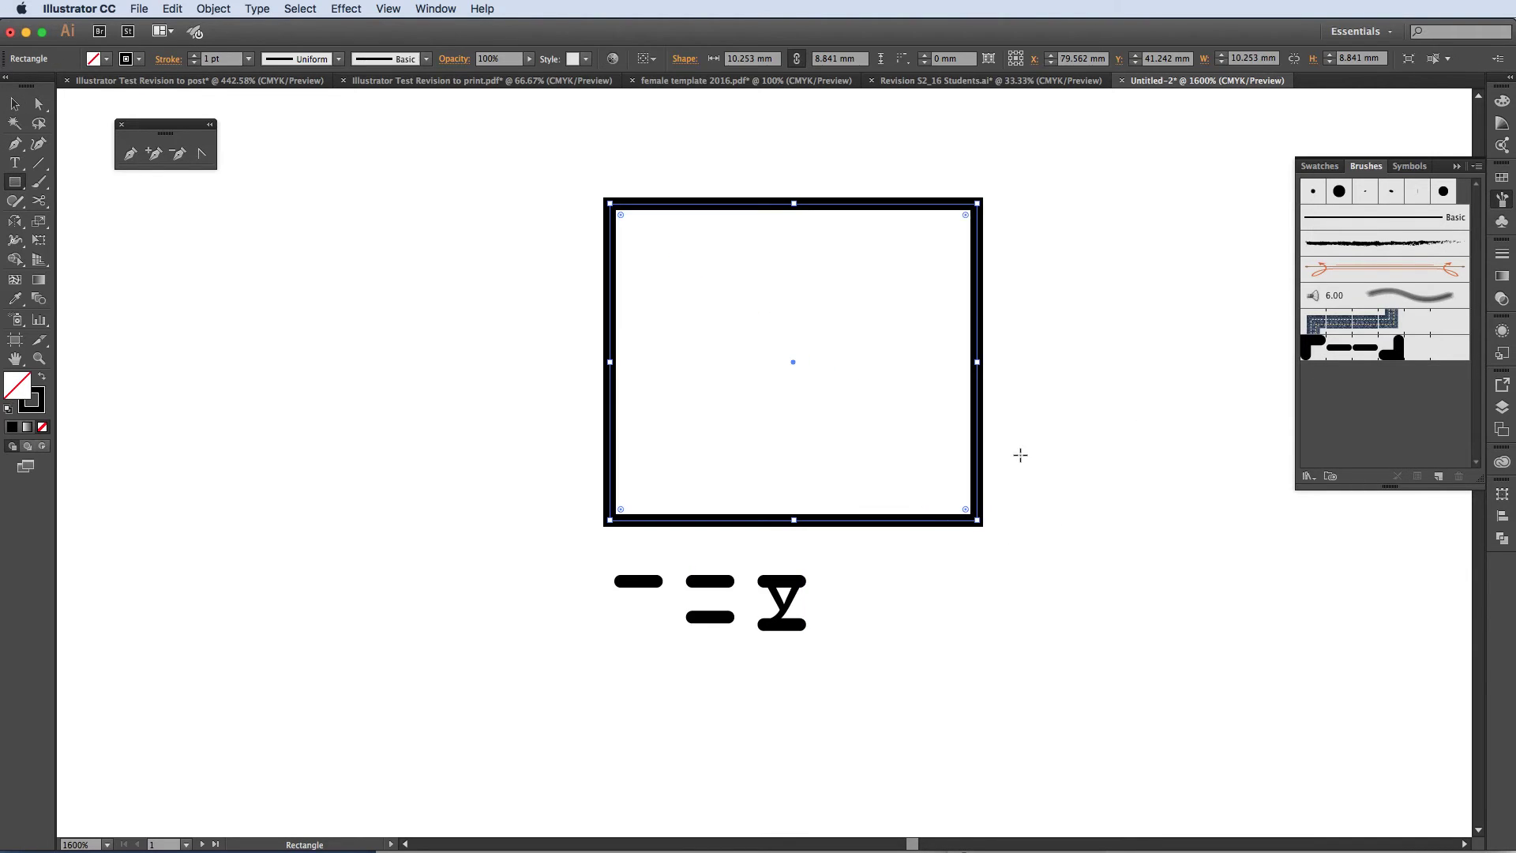
left_click(1346, 347)
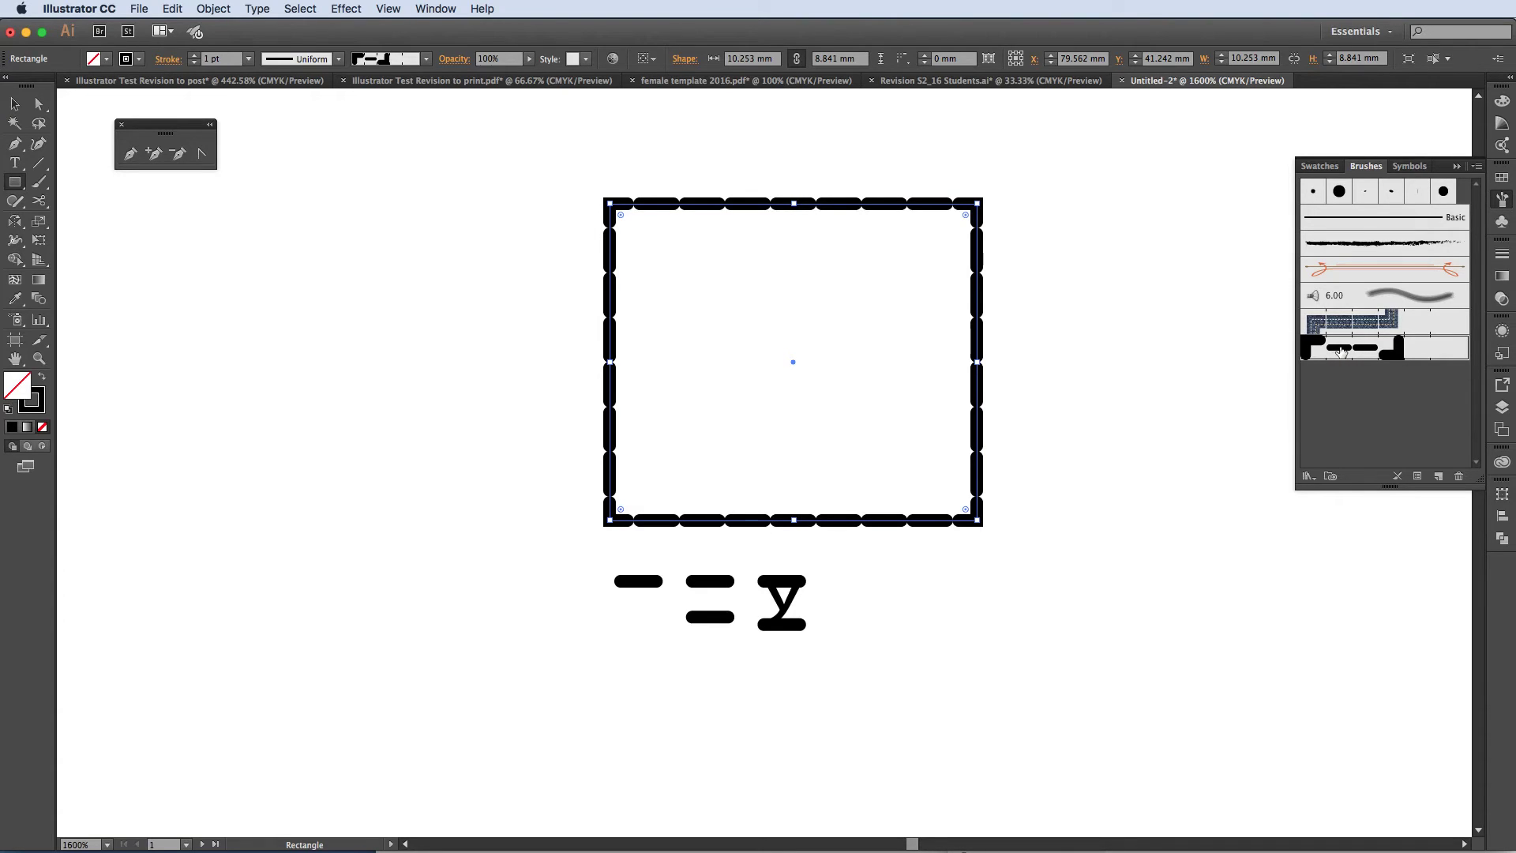
Change the '1 needle' spacing to 30% and apply it to the rectangle's stroke.
double_click(1341, 351)
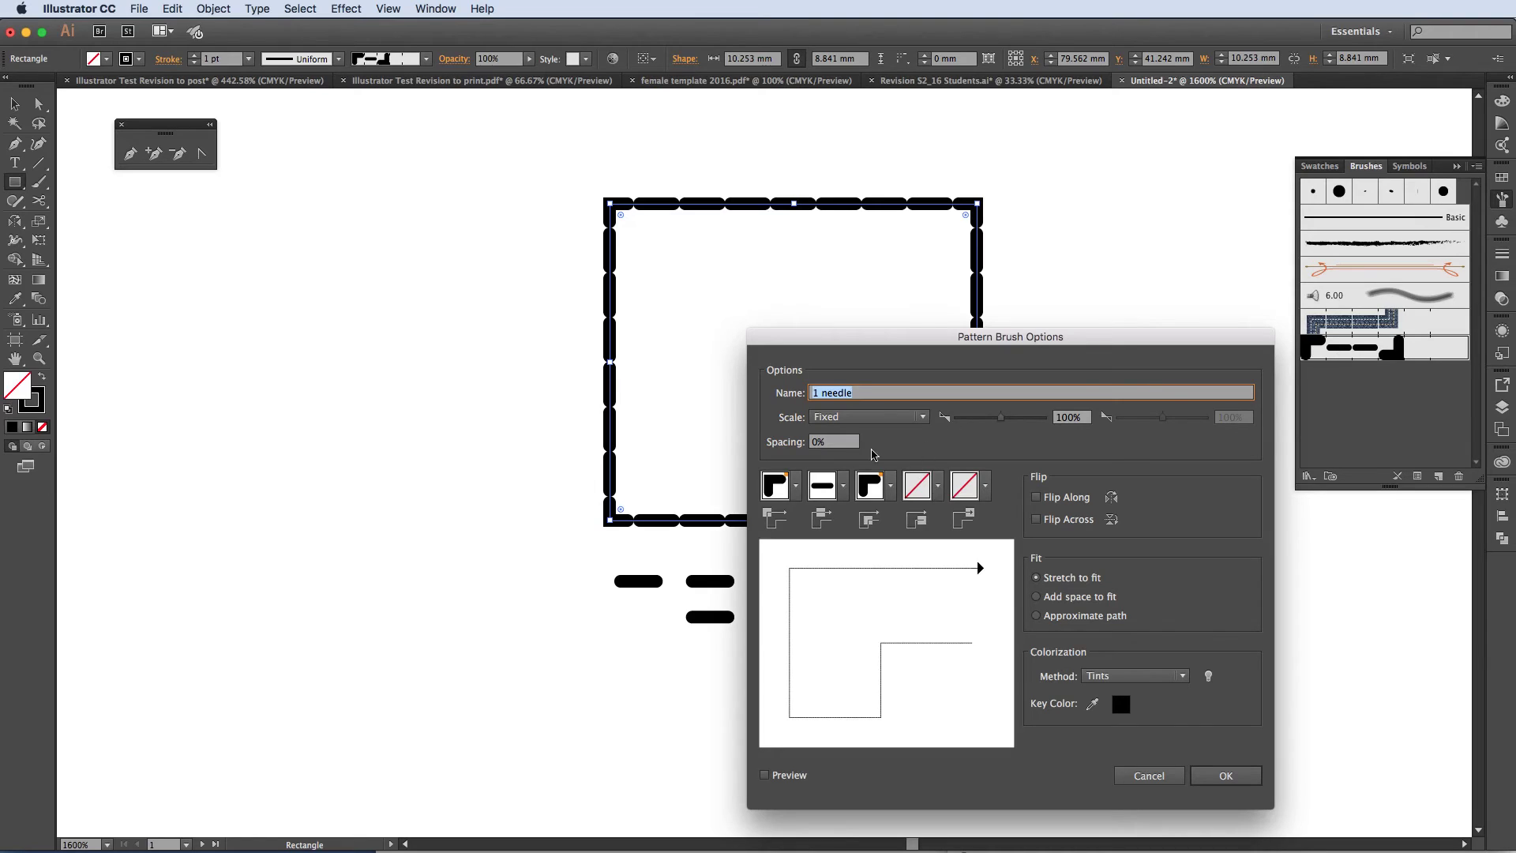
left_click(821, 443)
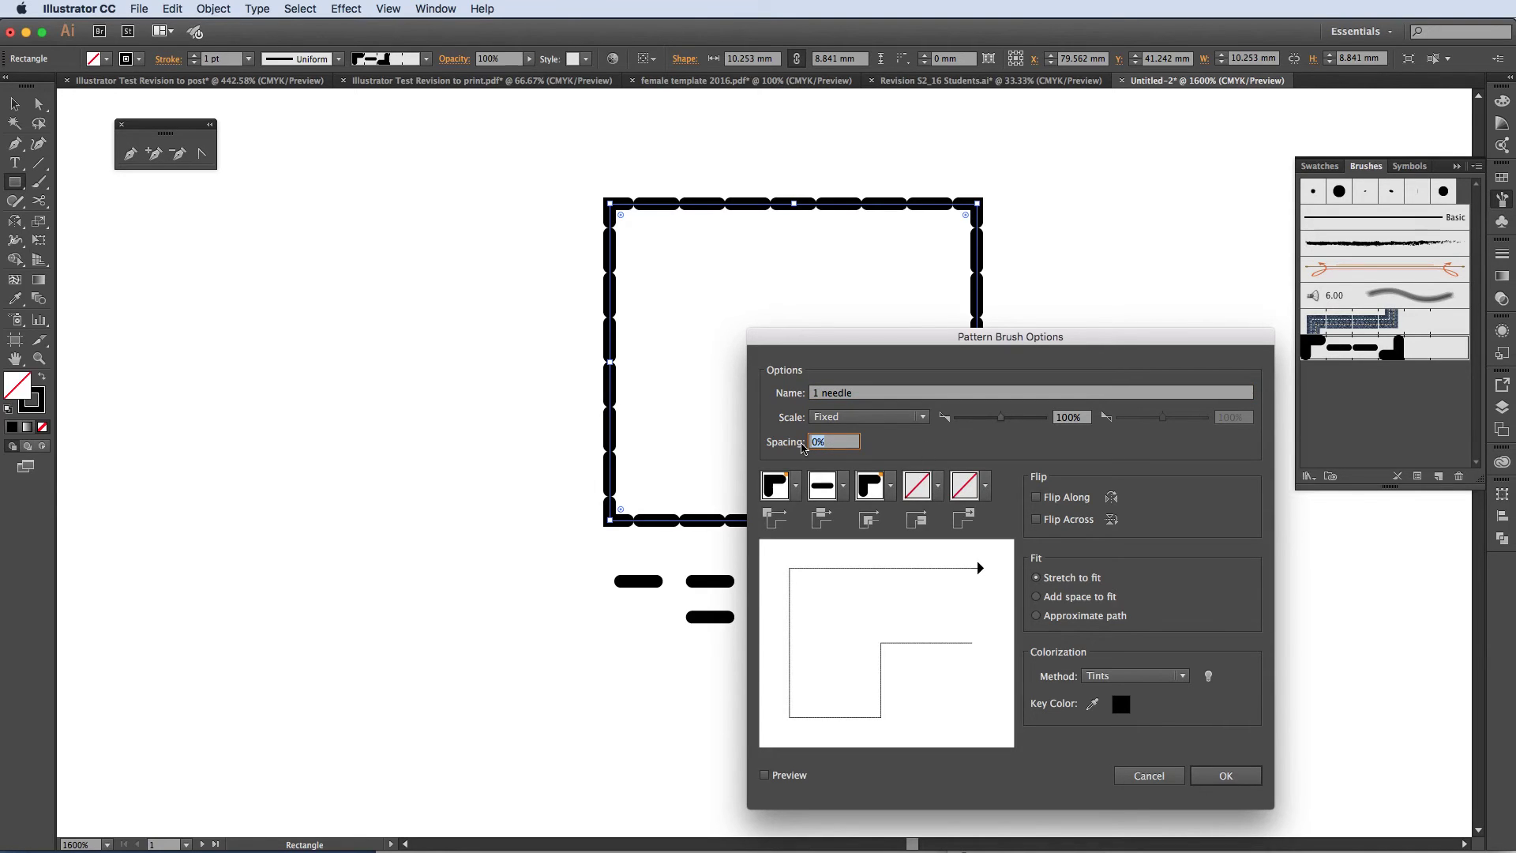
type("3")
left_click(1239, 776)
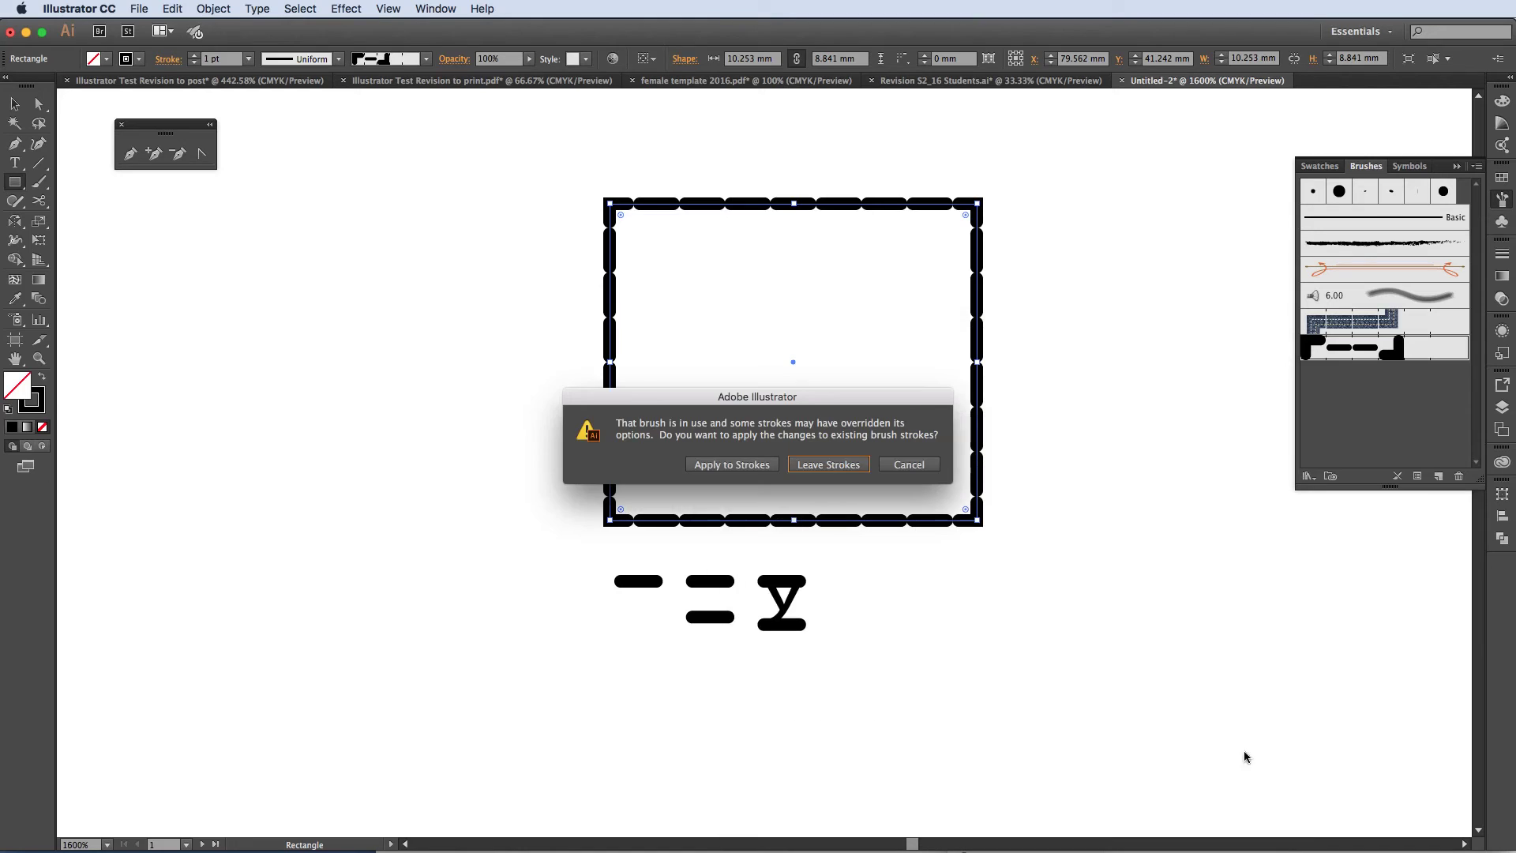
left_click(752, 467)
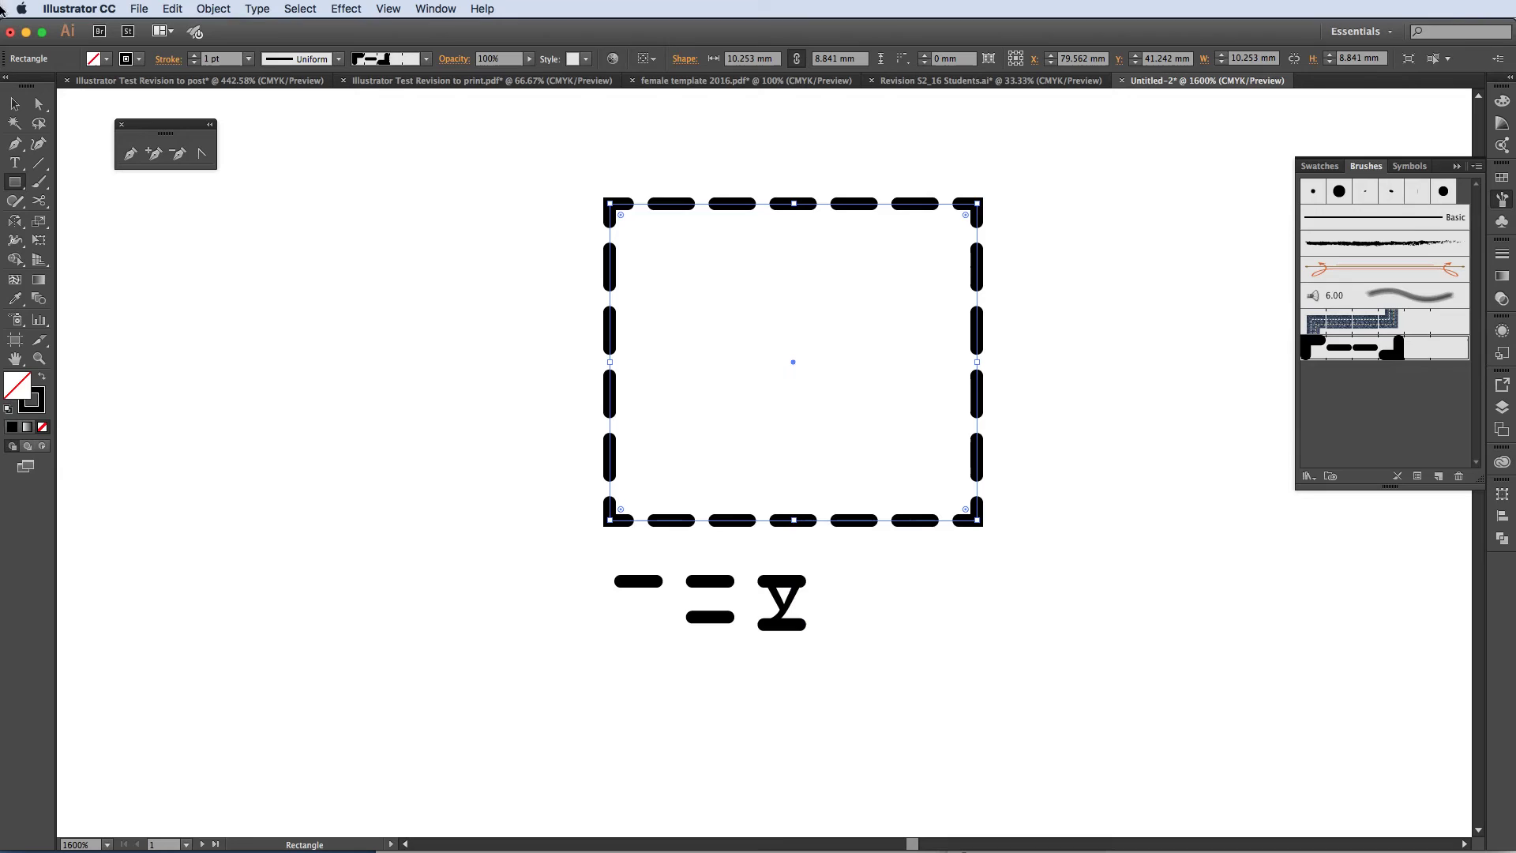
Start a pattern brush from the middle double-dash, named '2 needle', with 30% spacing.
left_click(15, 104)
left_click_drag(692, 685, 727, 583)
left_click(1438, 476)
left_click(968, 654)
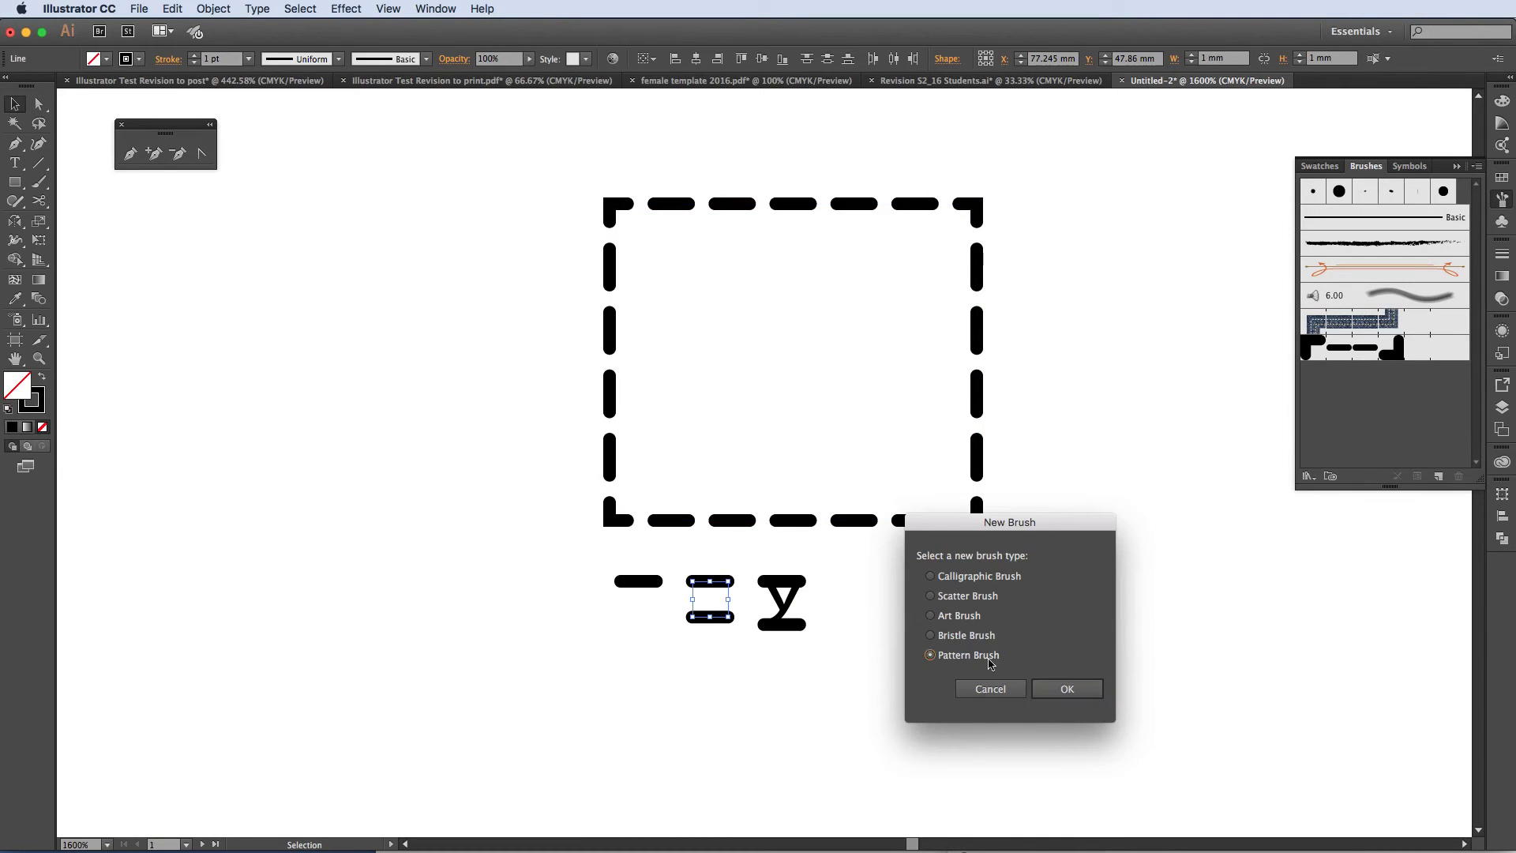
left_click(1054, 689)
key("Tab")
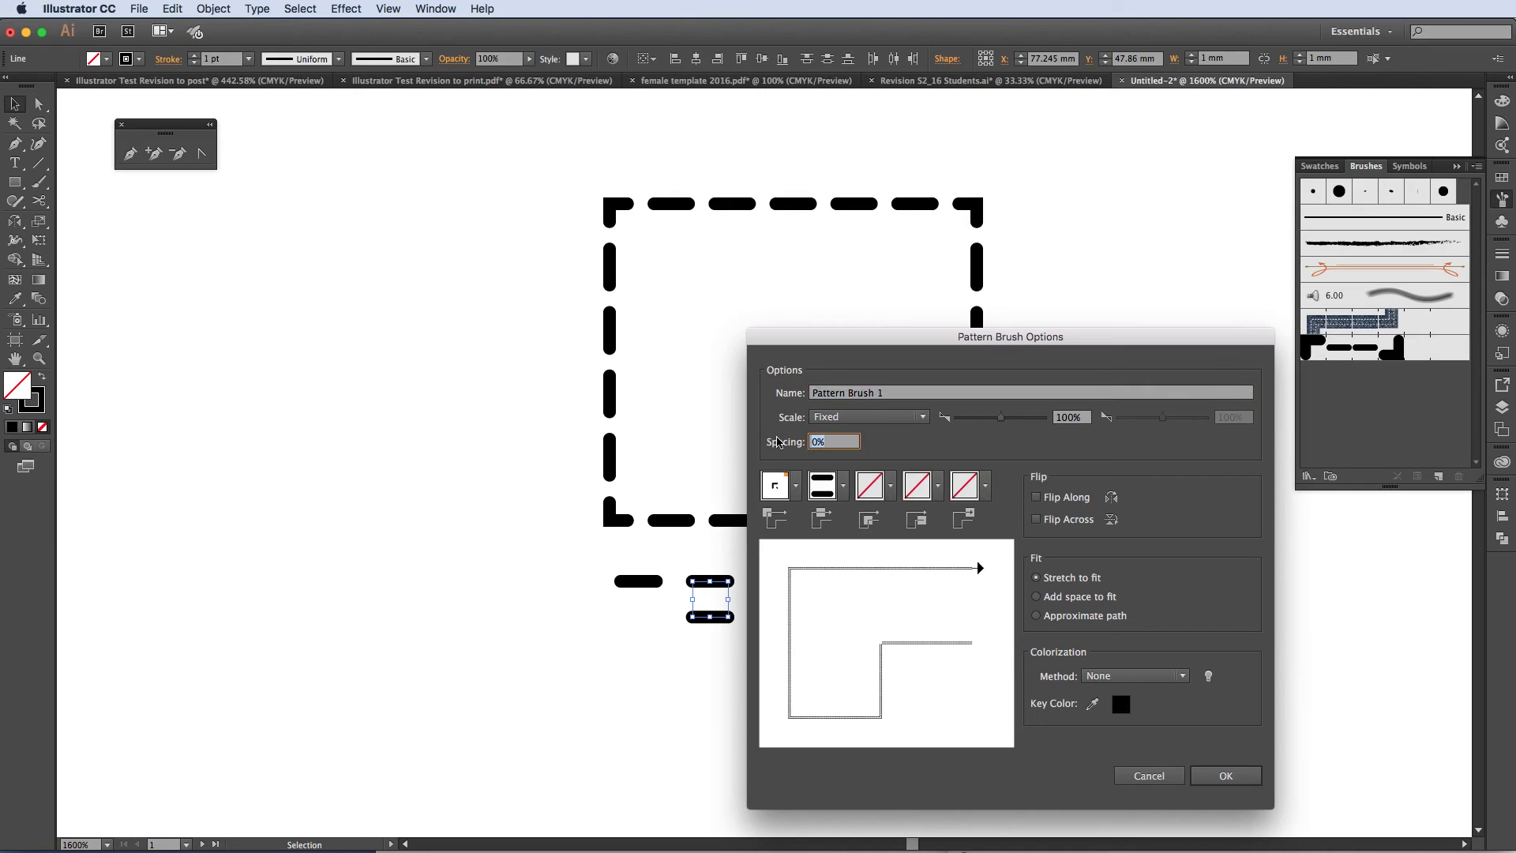
type("3")
left_click(897, 399)
type("2 n")
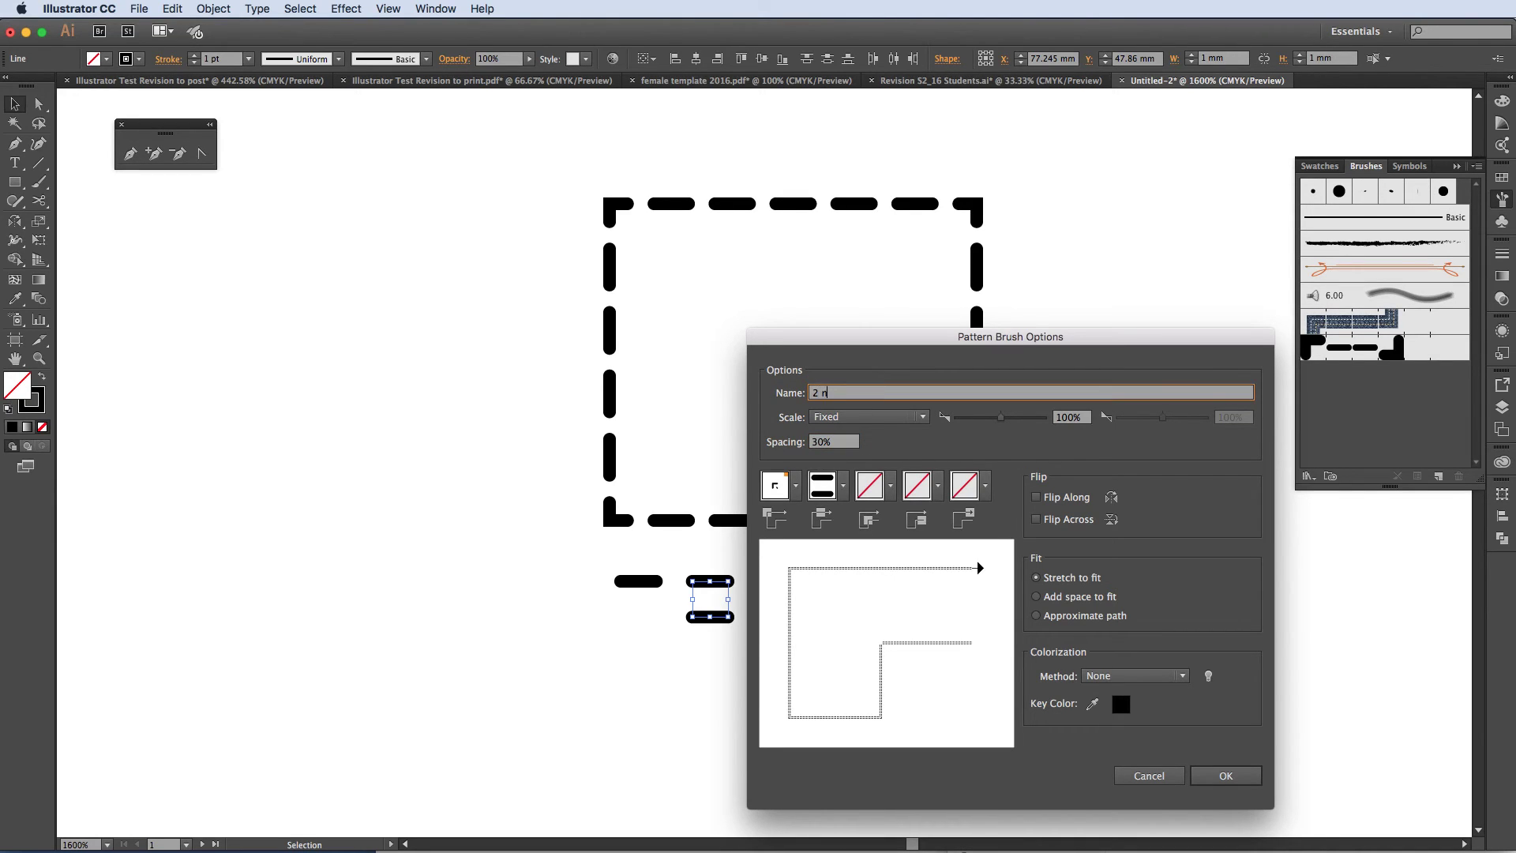
type("eedle")
Give it automatic outer and Auto-Centered inner corner tiles with Tints colorization, and create it.
left_click(795, 486)
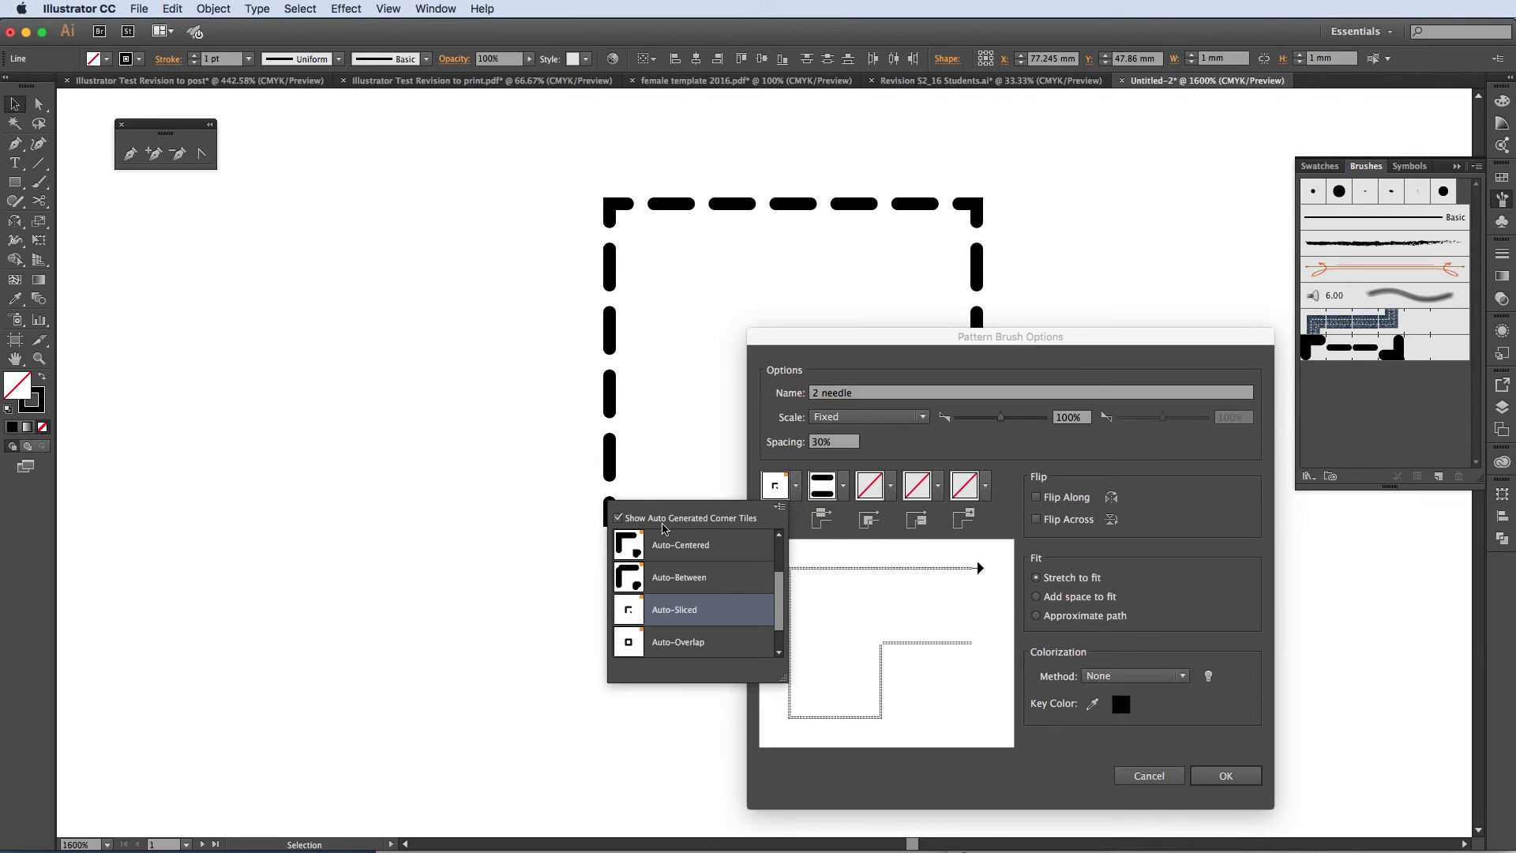
left_click(682, 543)
left_click(891, 485)
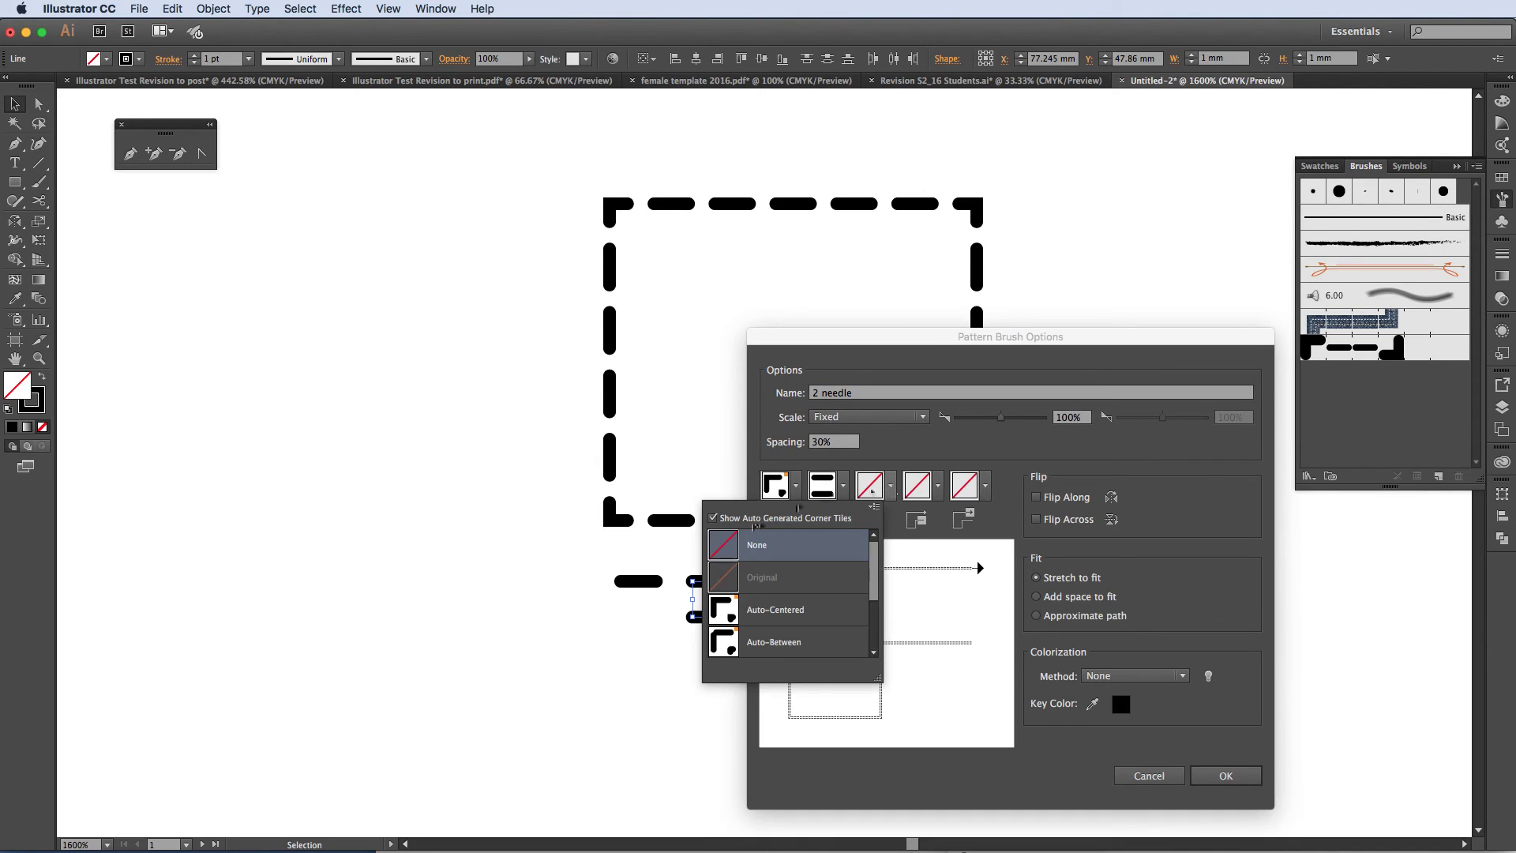
left_click(772, 618)
left_click(1144, 677)
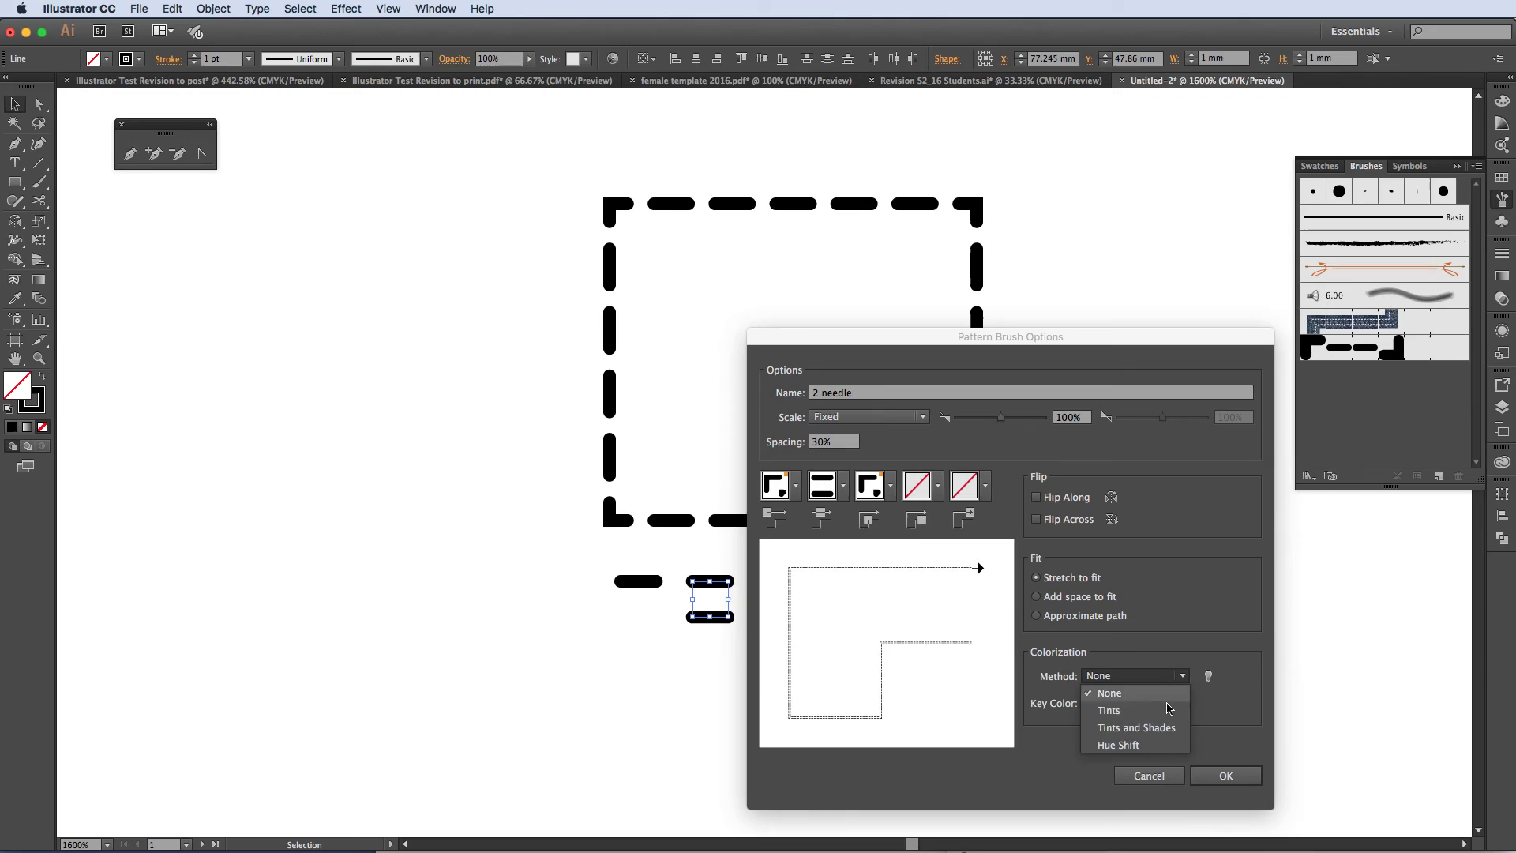
left_click(1129, 713)
left_click(1234, 778)
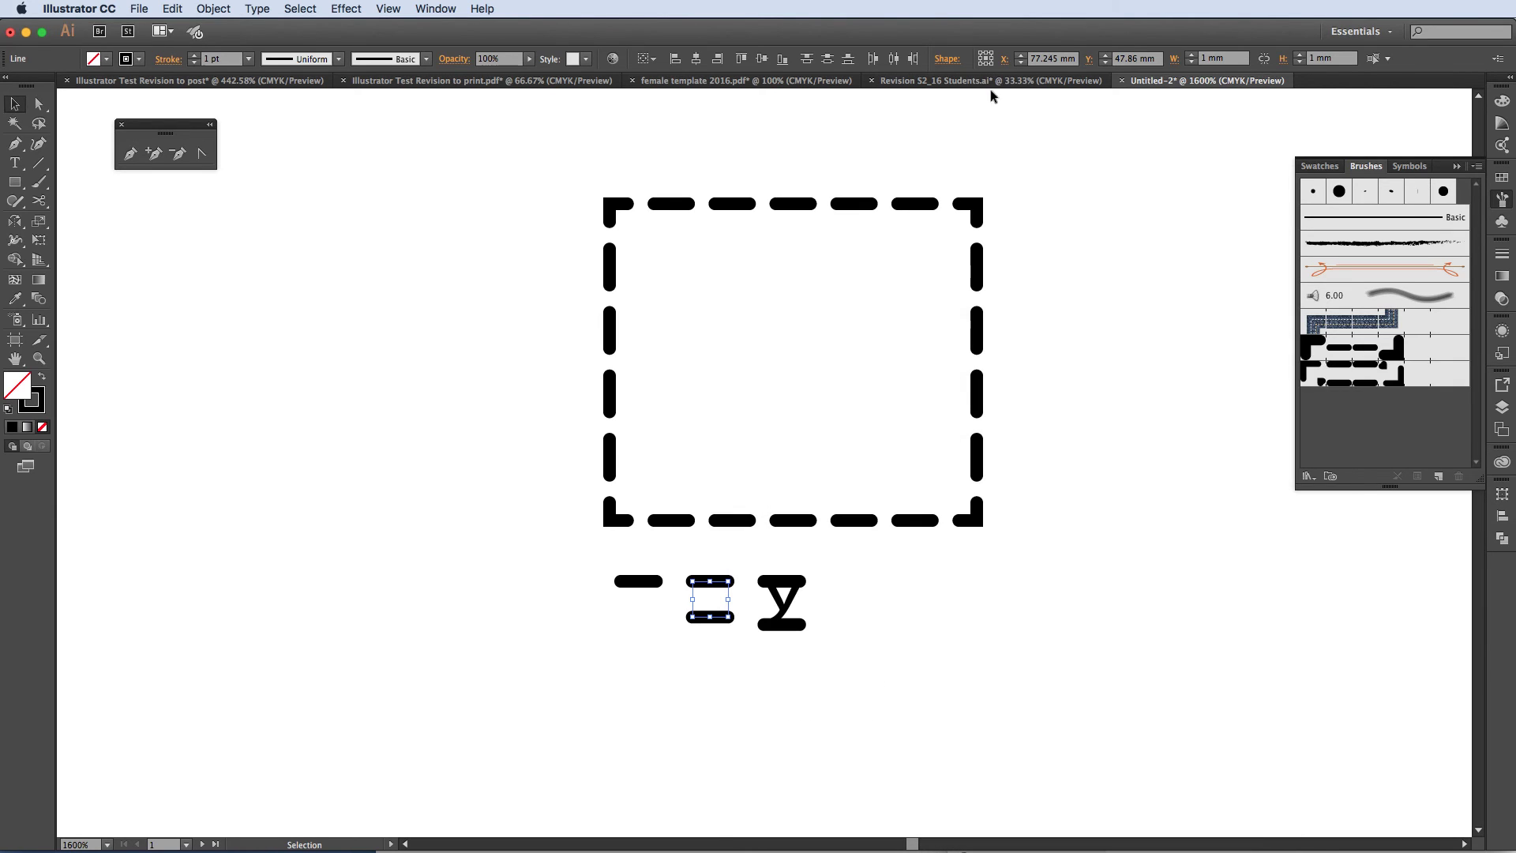
Apply the '2 needle' brush to the rectangle and change its stroke to green.
left_click(976, 457)
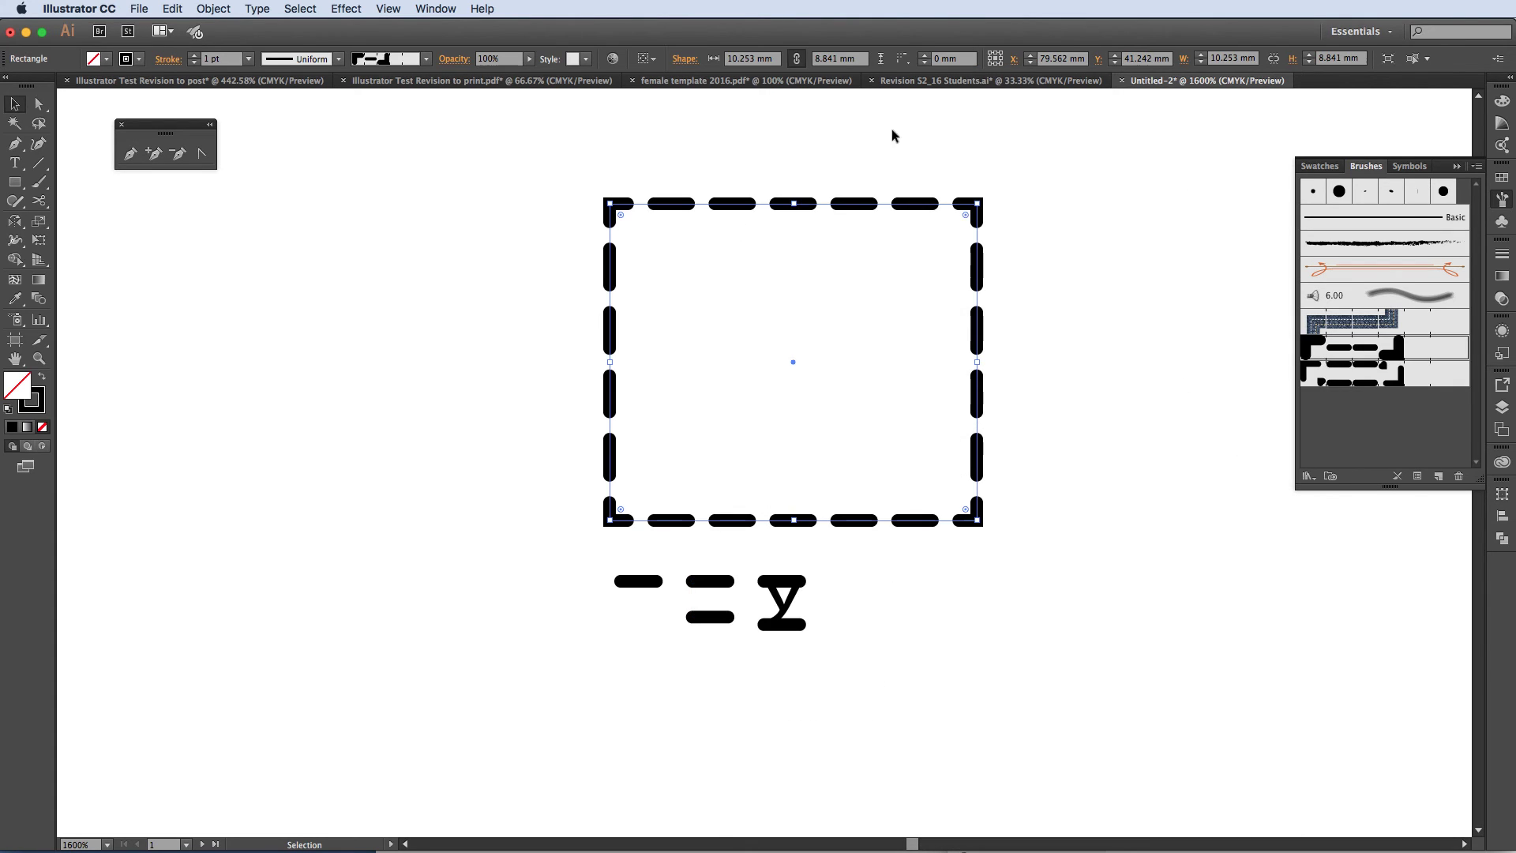
left_click(1339, 377)
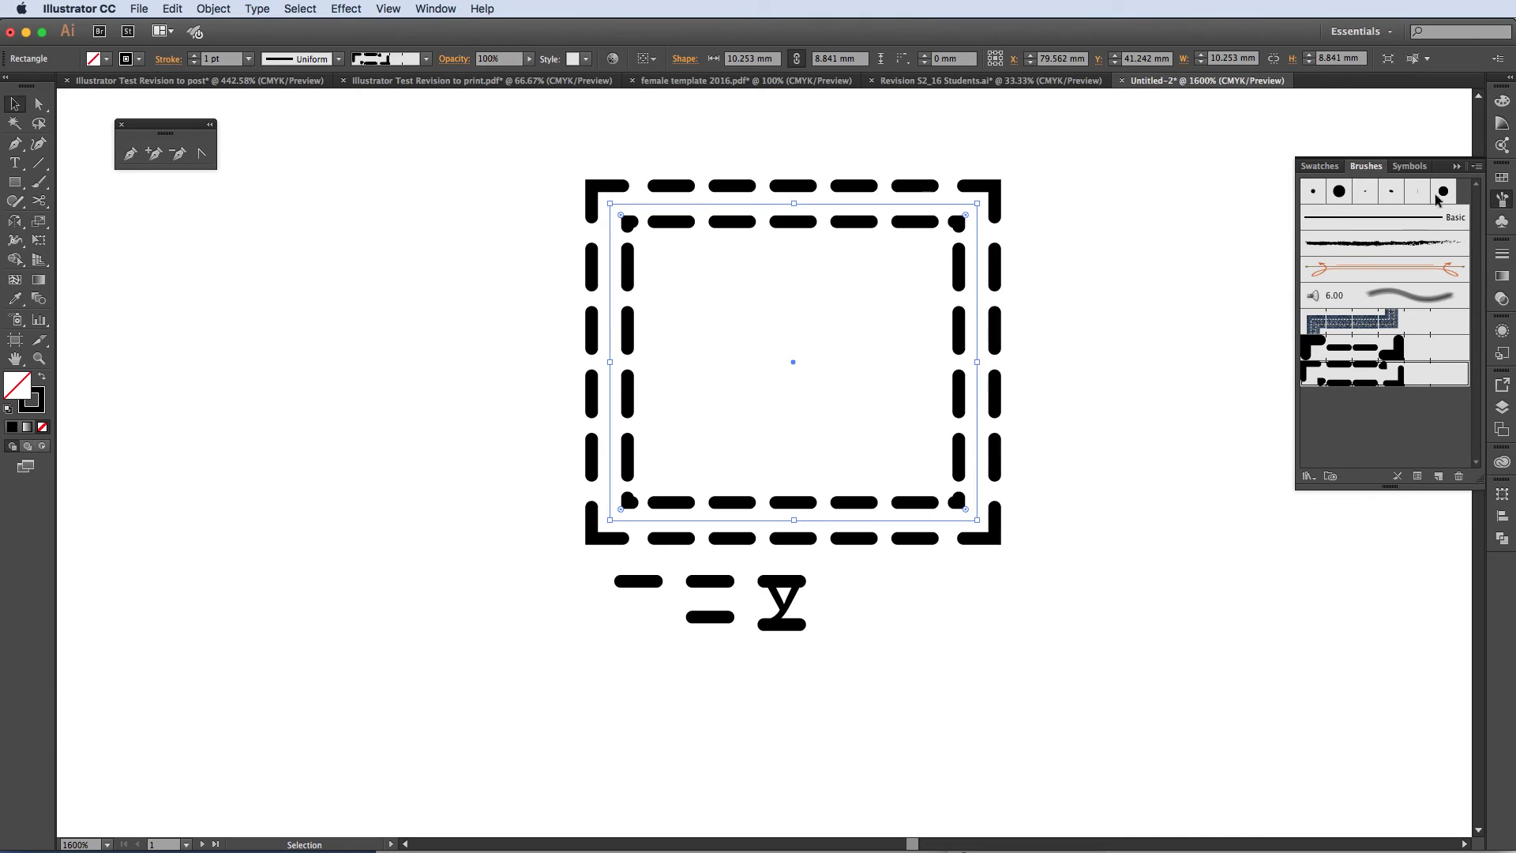
left_click(139, 59)
left_click(76, 86)
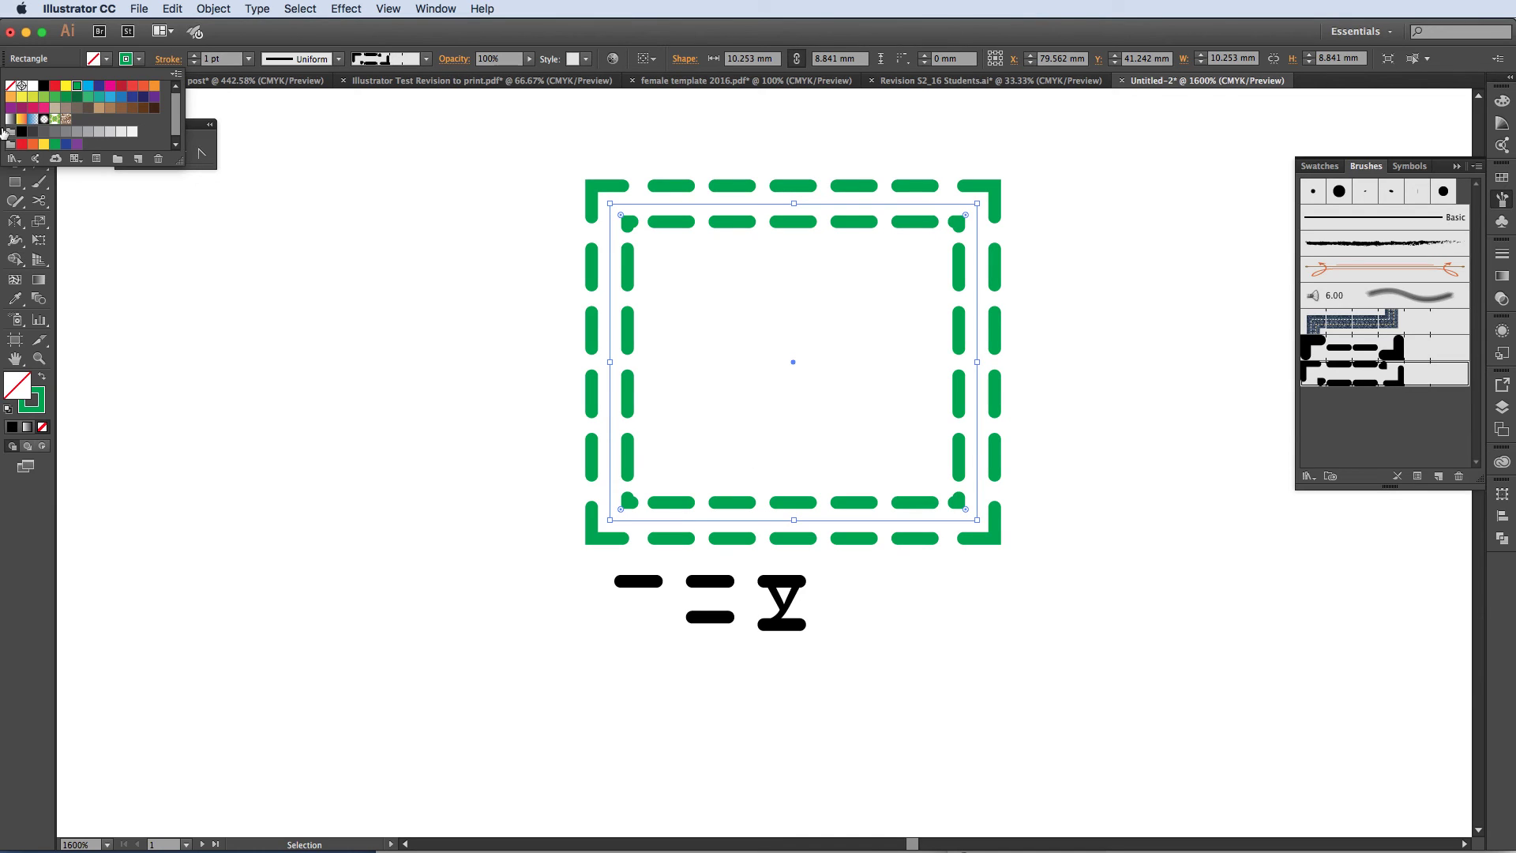
left_click(812, 556)
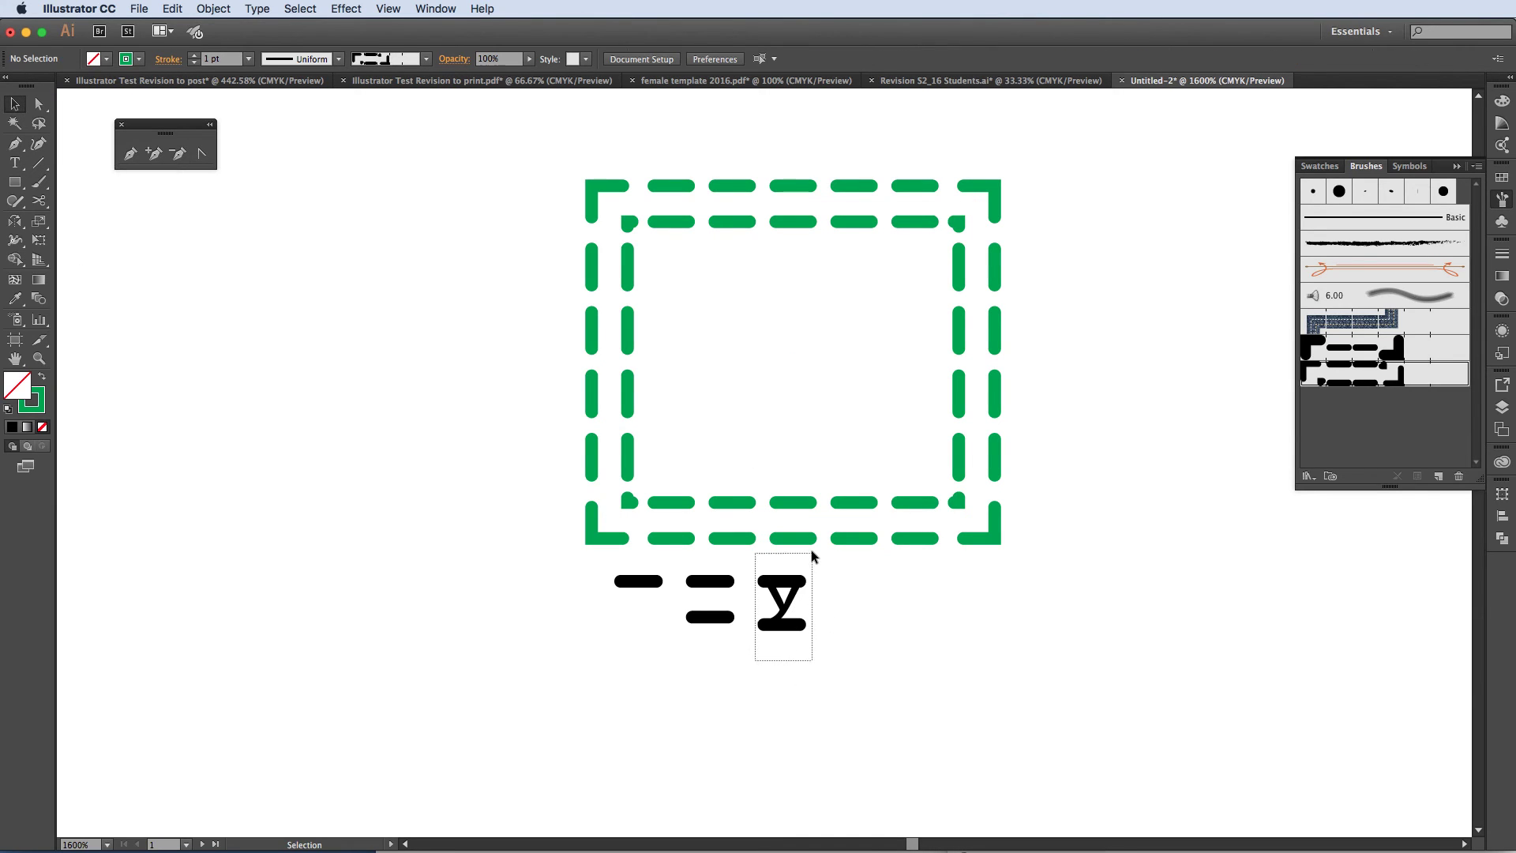
Start a pattern brush from the outlined 'y' and choose its outer and inner corner tiles.
left_click_drag(811, 556, 815, 562)
left_click(1438, 476)
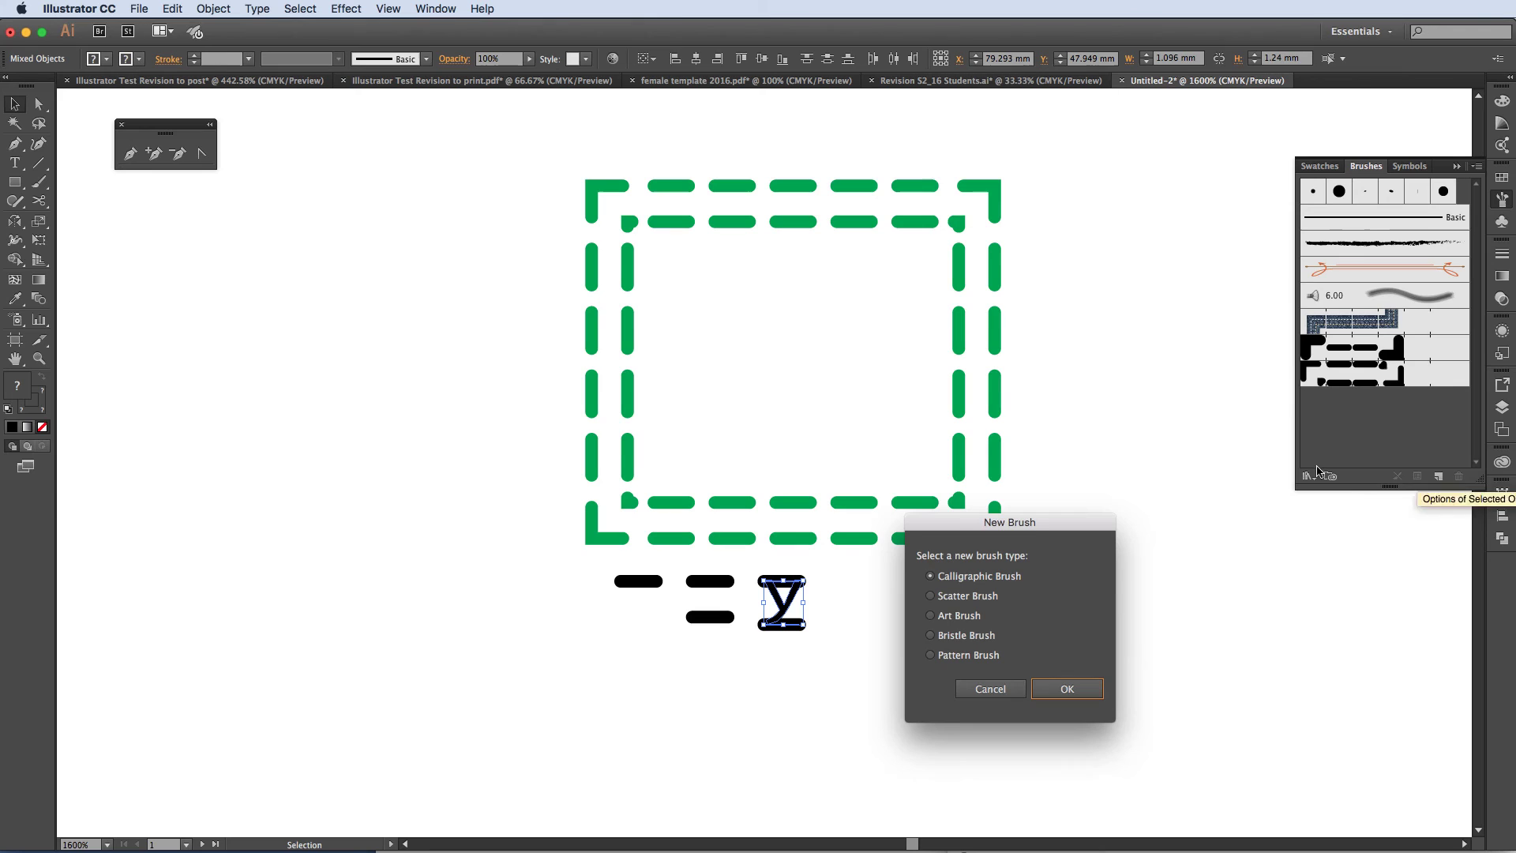
left_click(967, 657)
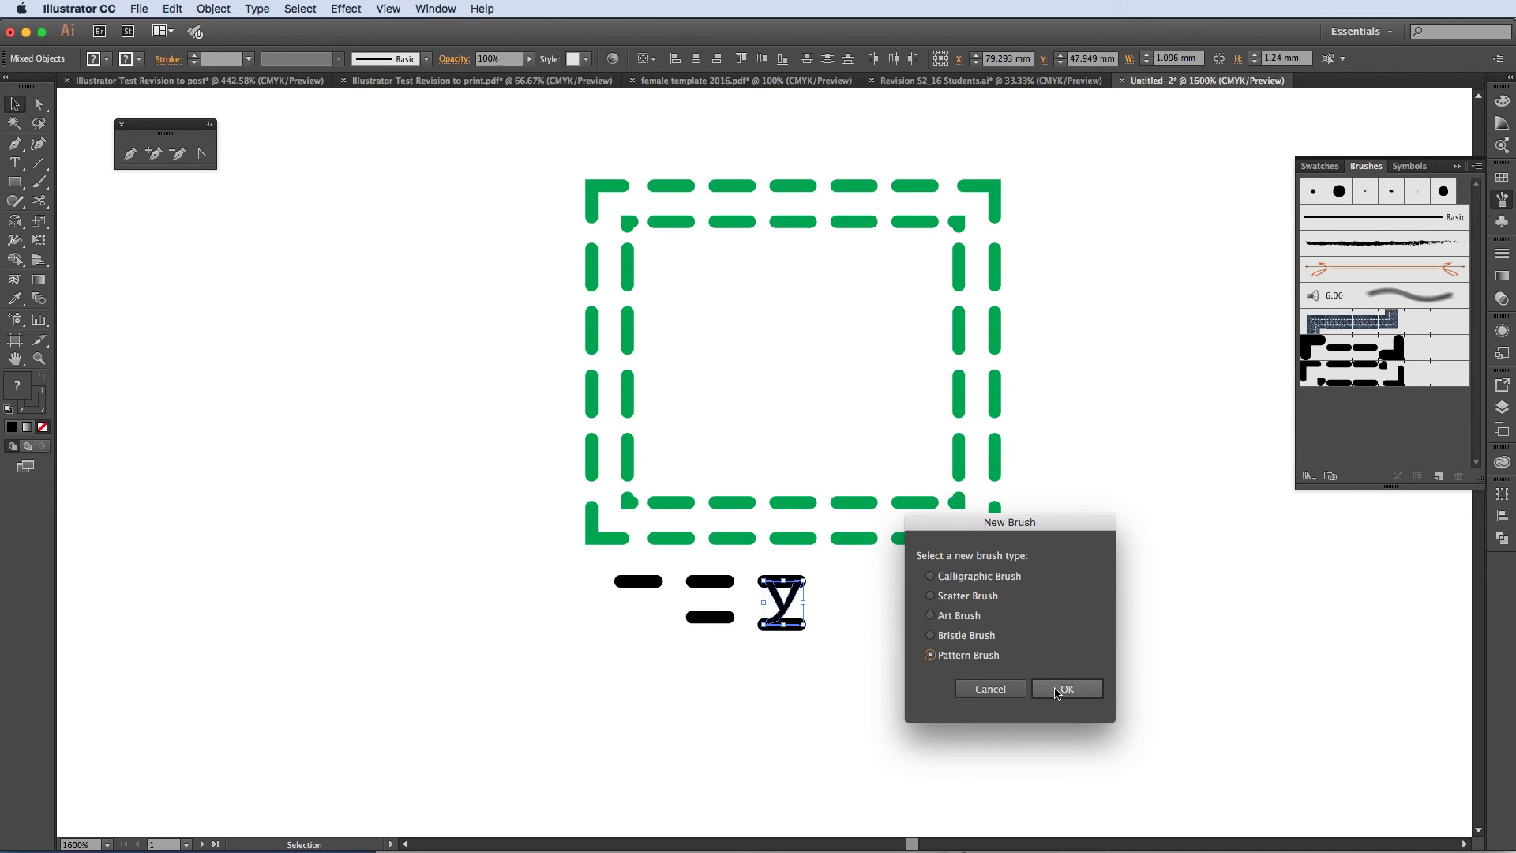
left_click(1056, 691)
left_click(795, 485)
left_click(687, 551)
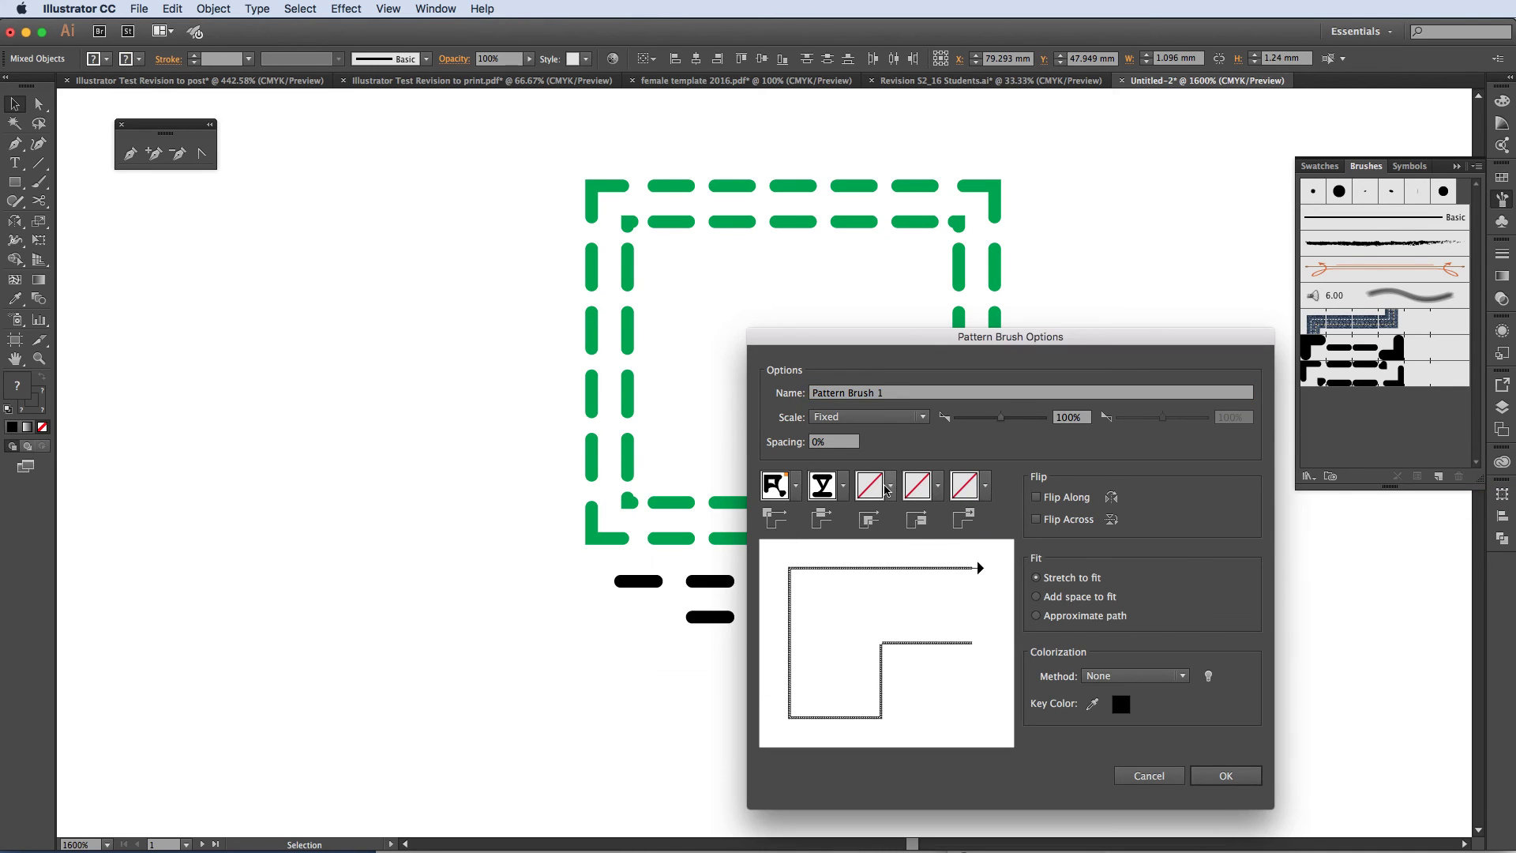
left_click(889, 487)
left_click(758, 608)
Name it 'Cover stitch' with 20% spacing and Tints colorization, and create it.
left_click_drag(838, 442, 801, 447)
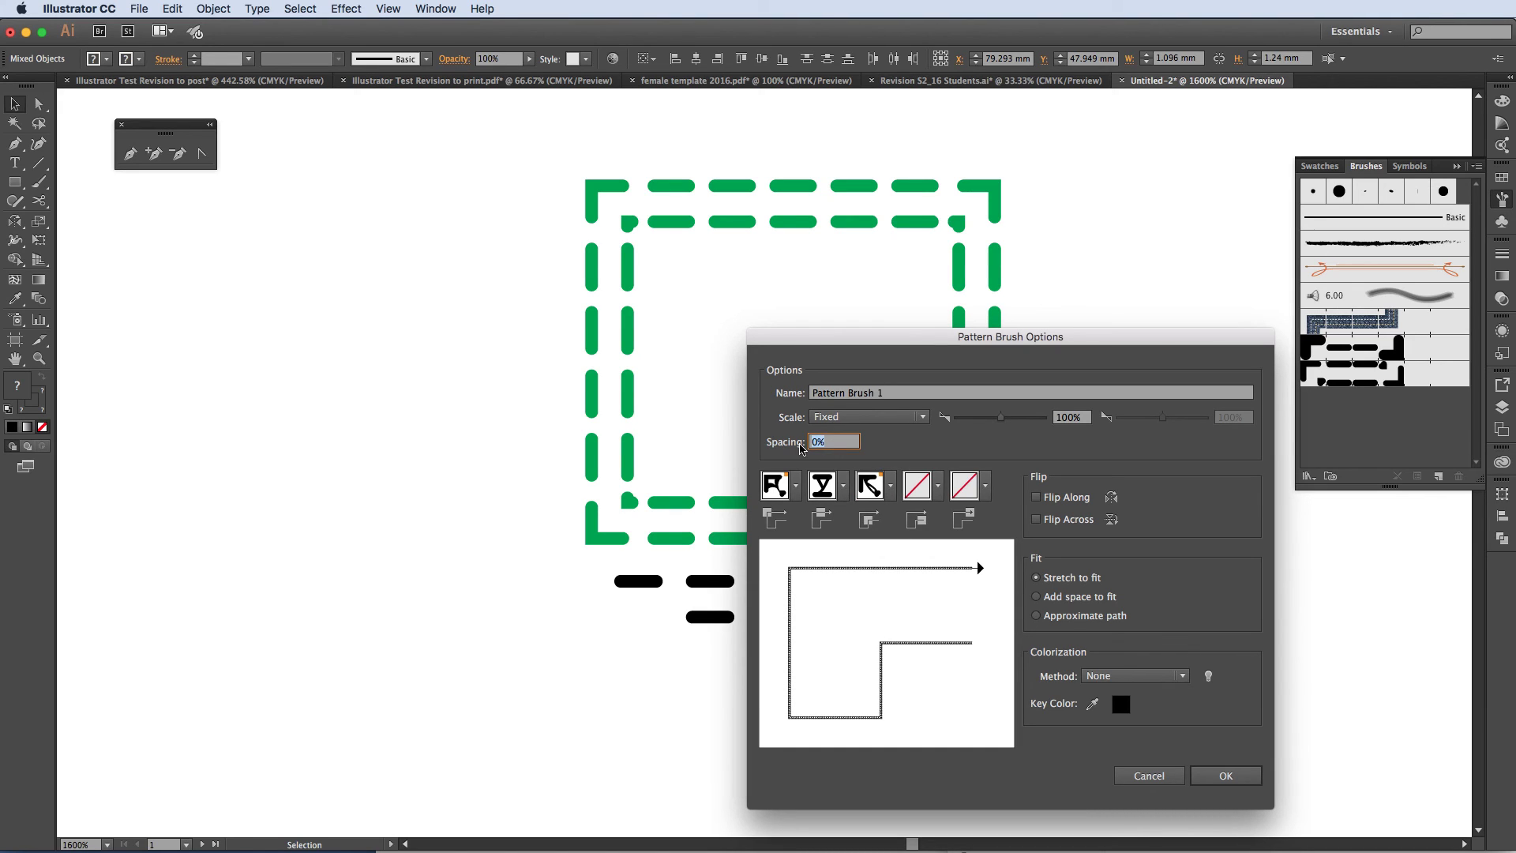
type("20")
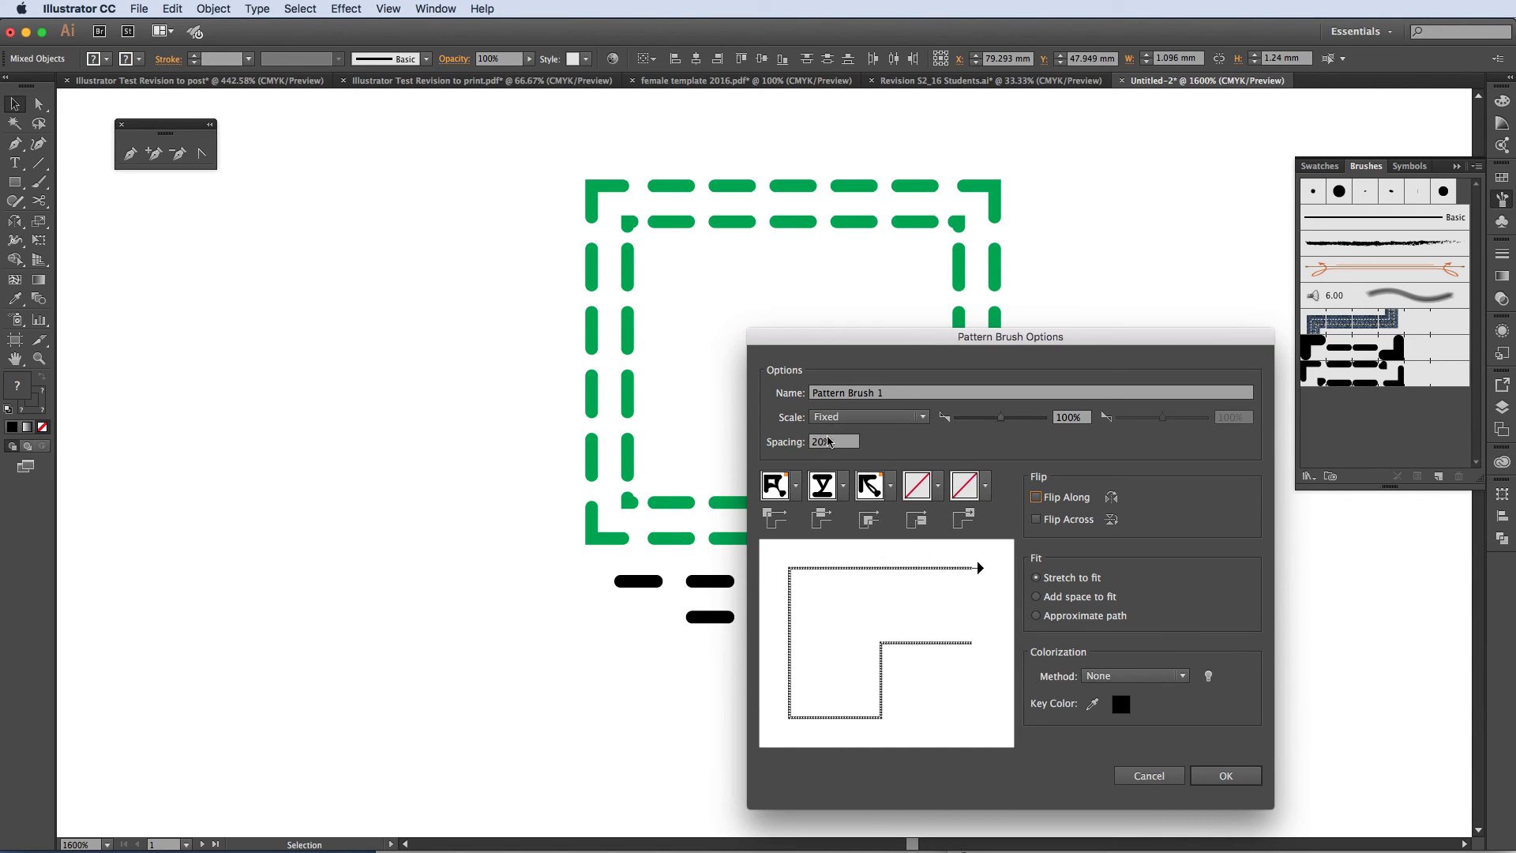
key("Tab")
left_click_drag(902, 392, 772, 395)
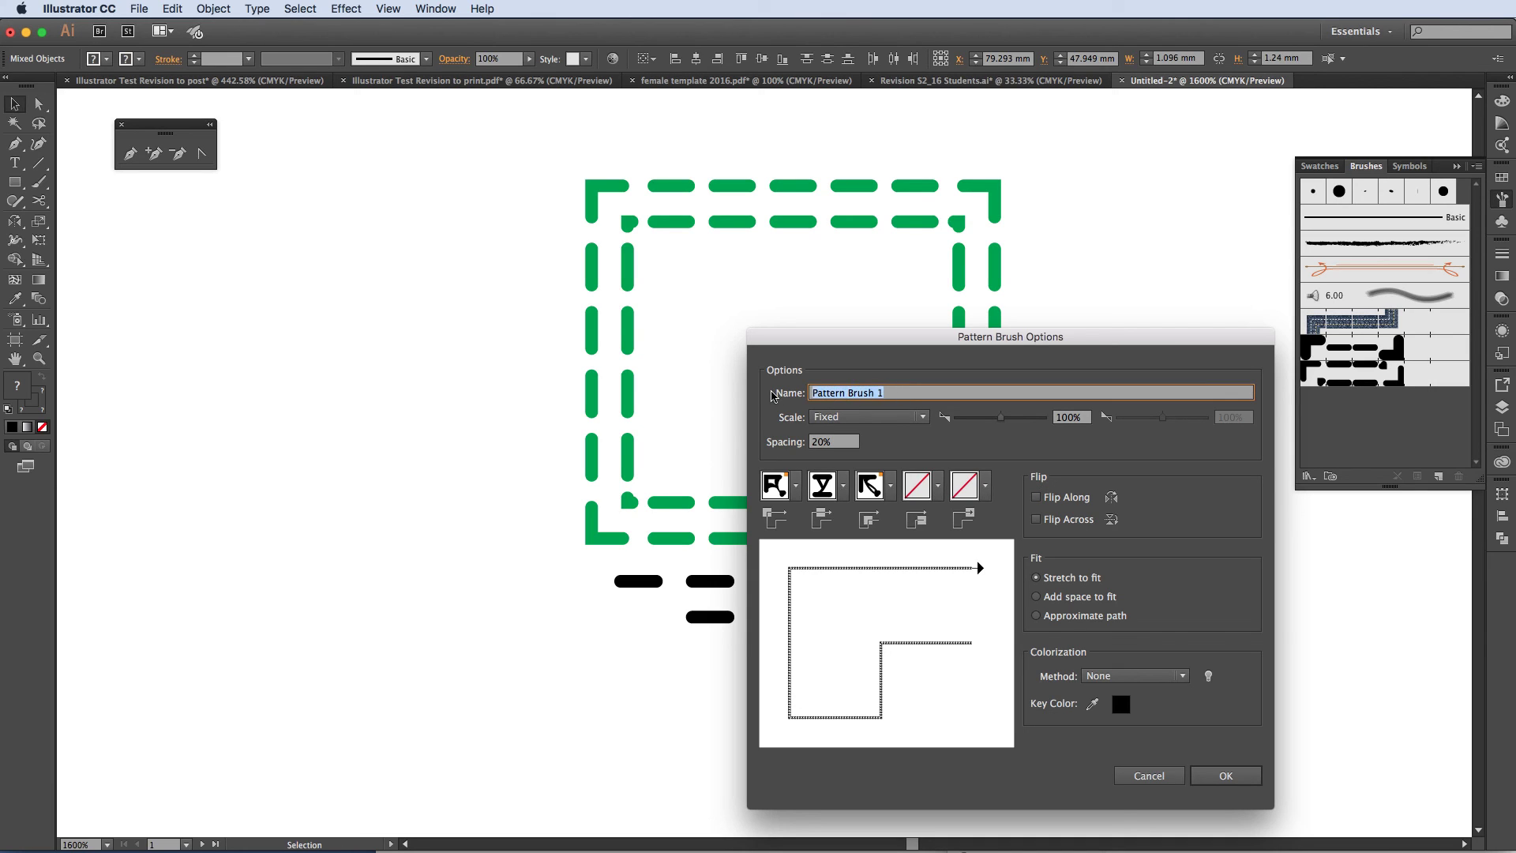
type("Cover stitch")
left_click(1133, 679)
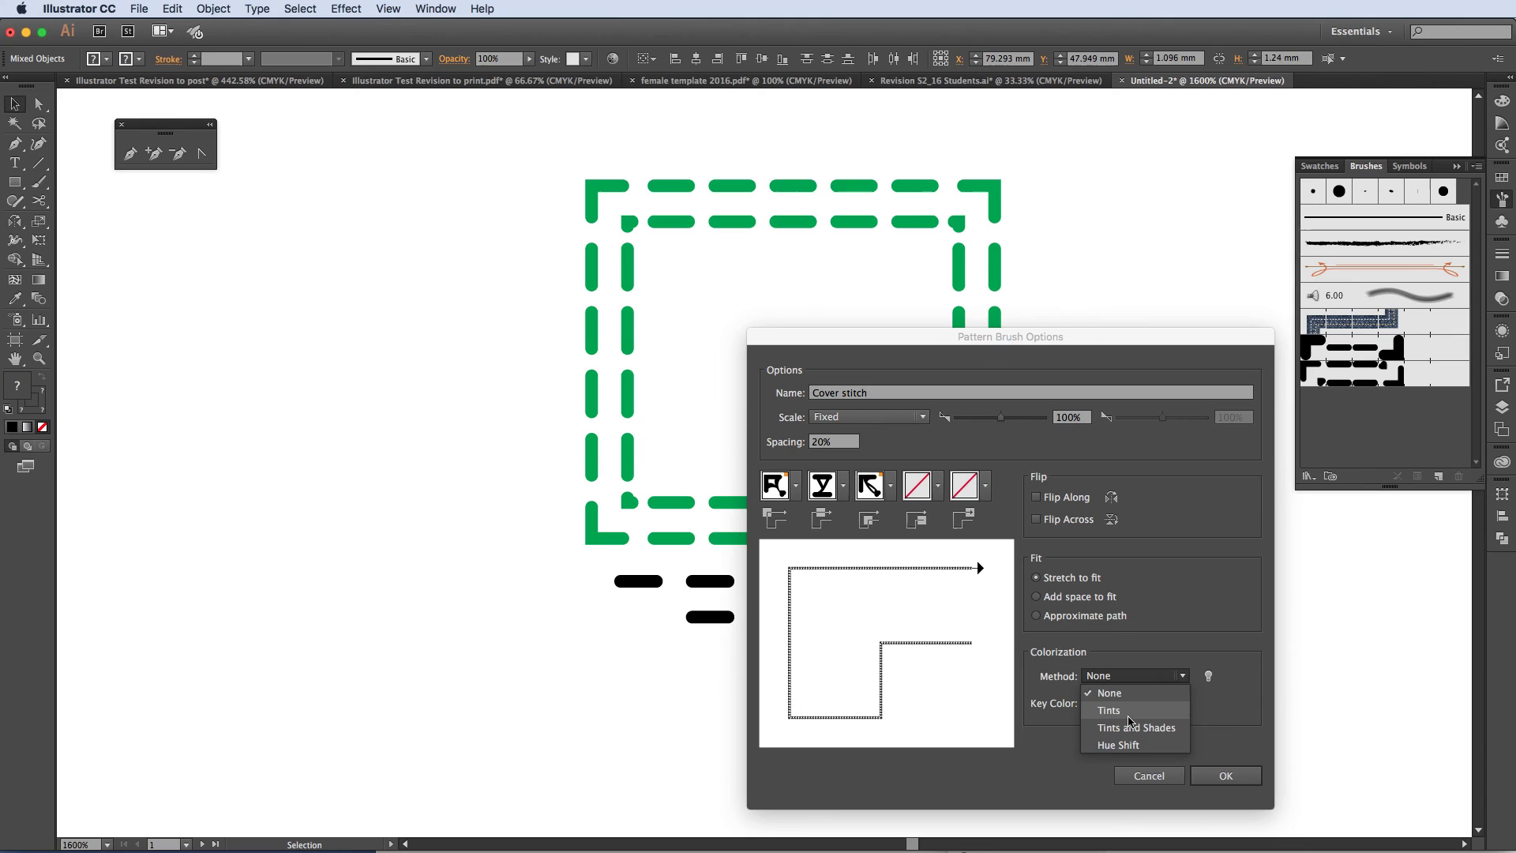
left_click(1126, 711)
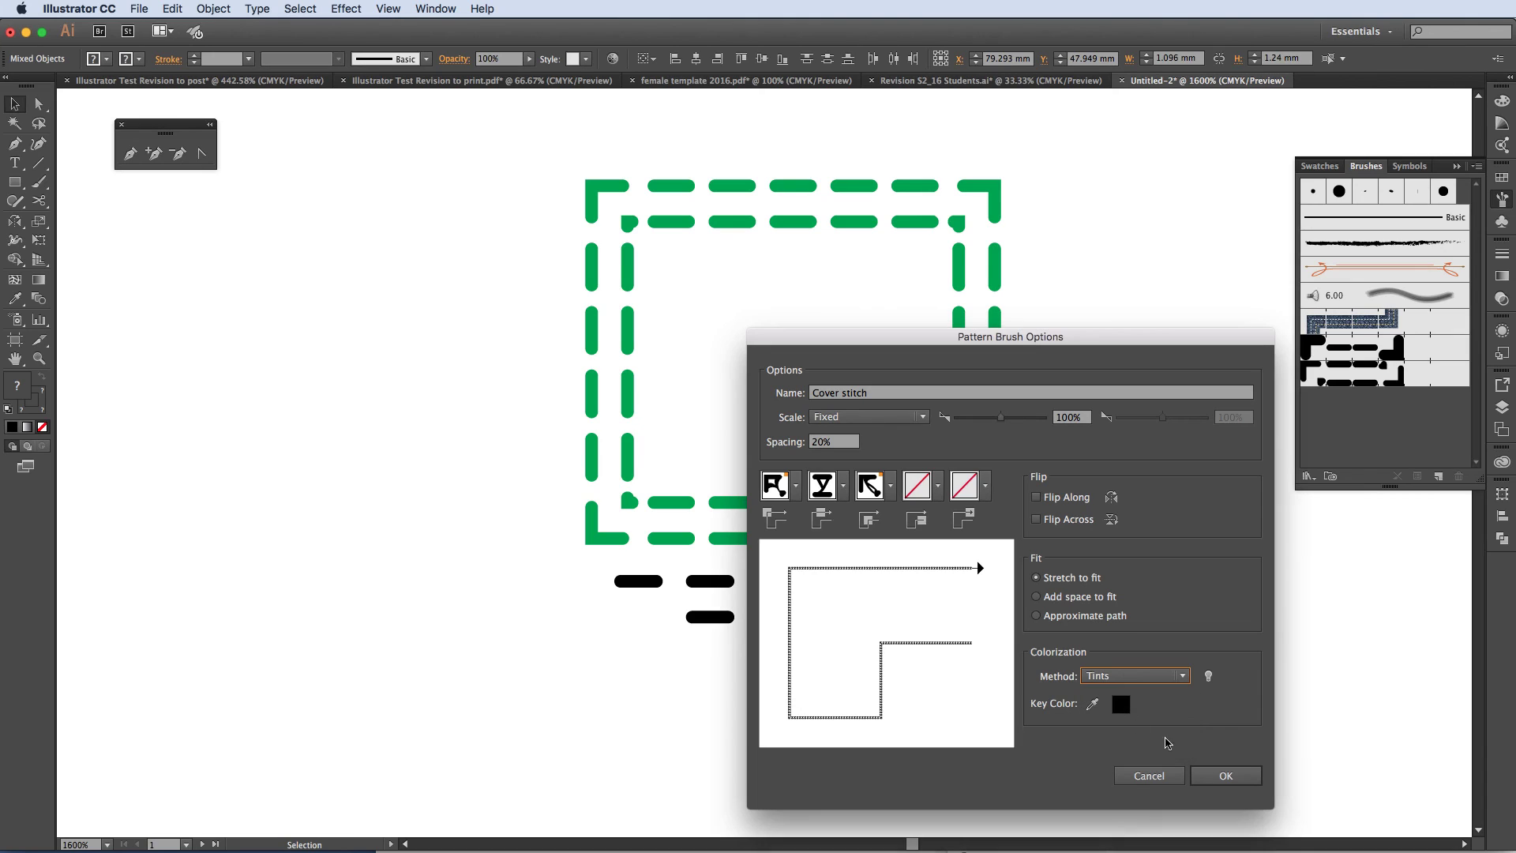
left_click(1224, 776)
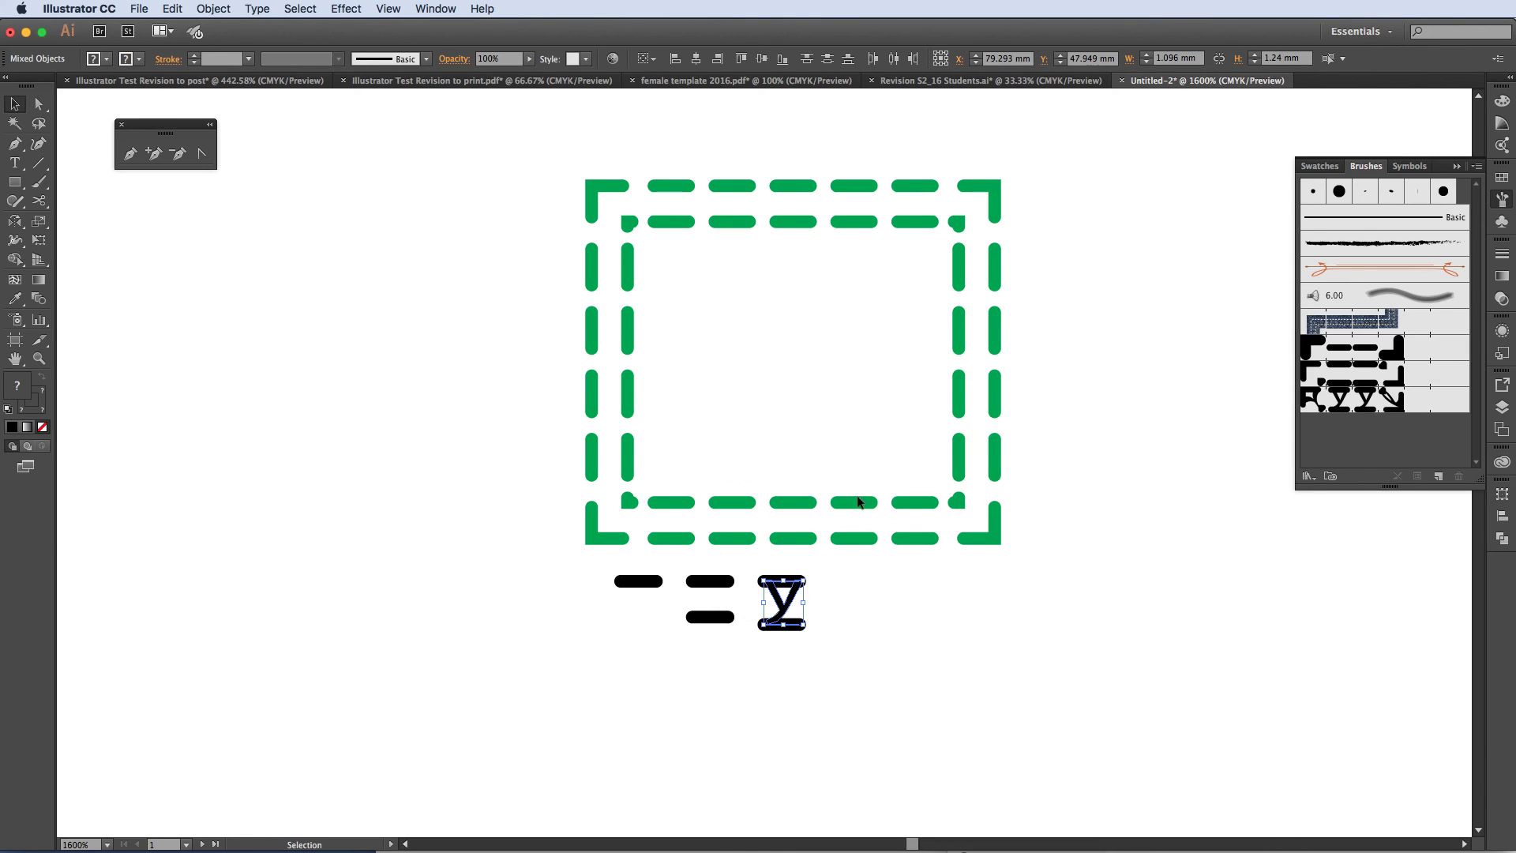
Apply Cover stitch to the green rectangle, briefly comparing it with a needle brush.
left_click_drag(1009, 443, 1011, 443)
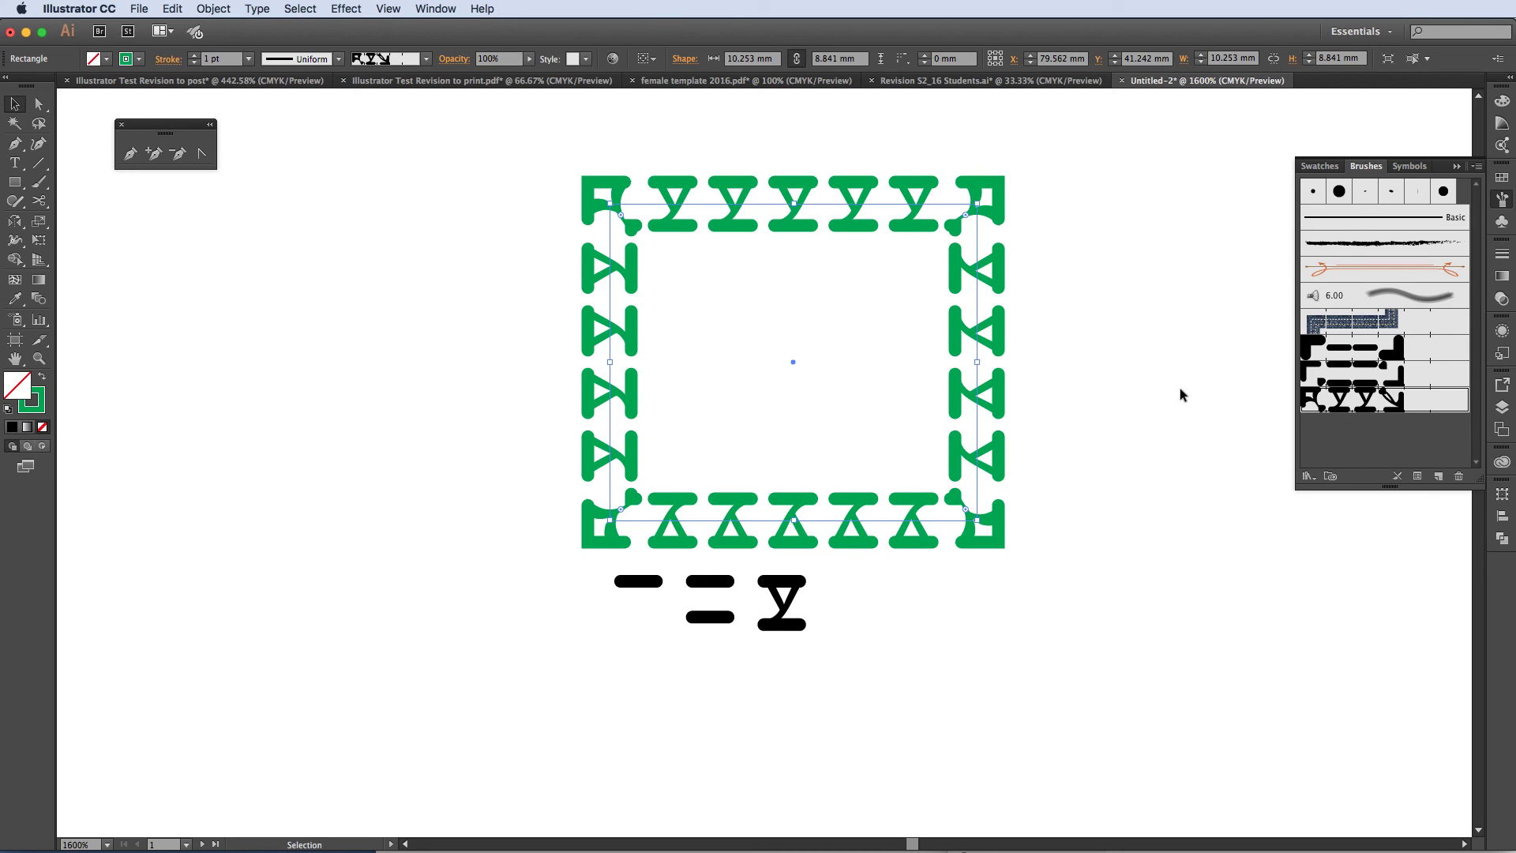
left_click(1321, 350)
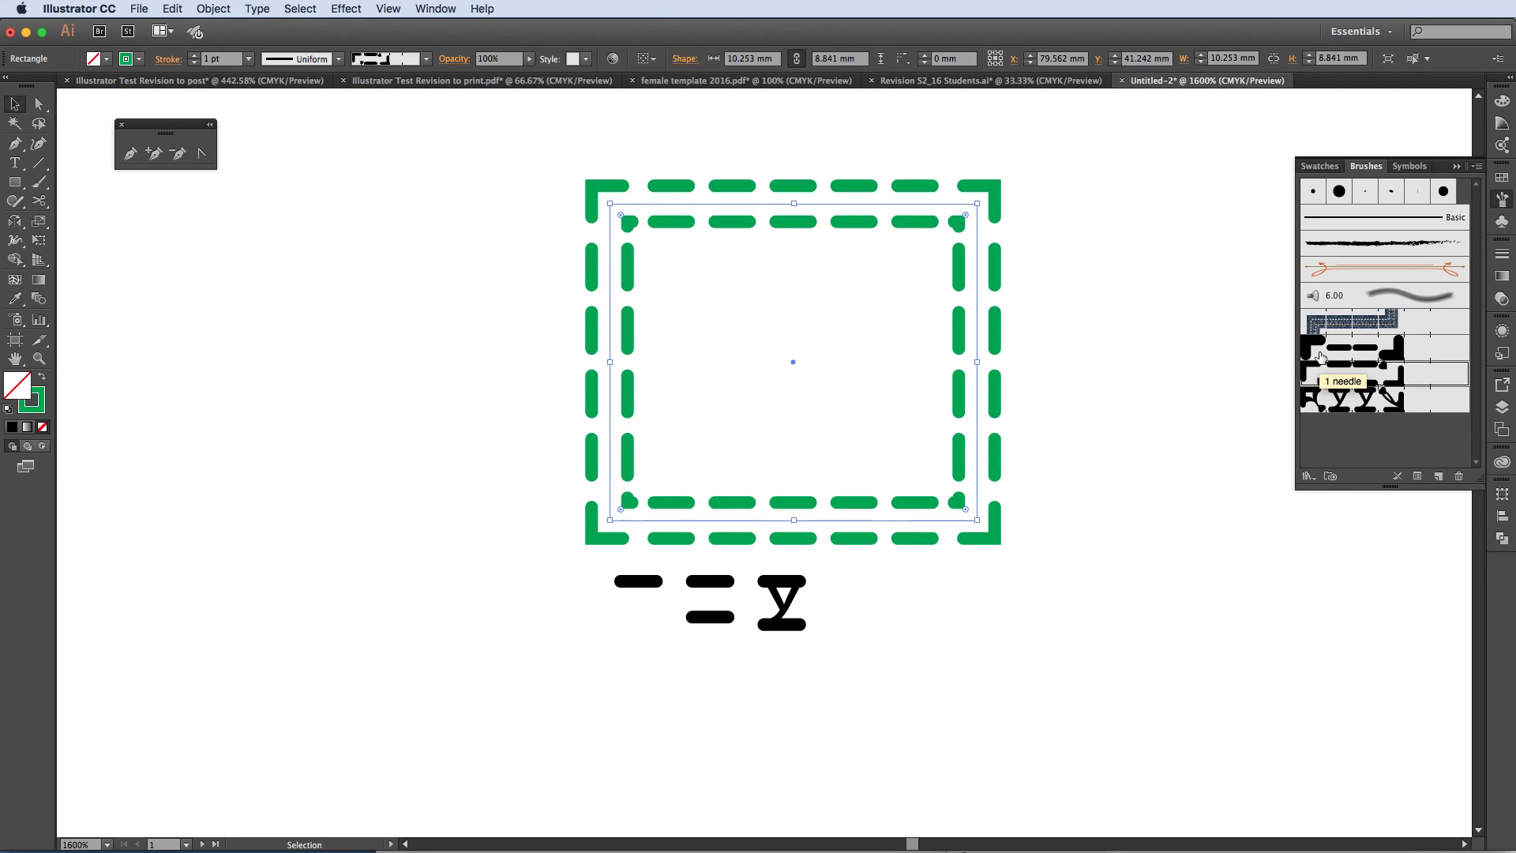
left_click(1339, 399)
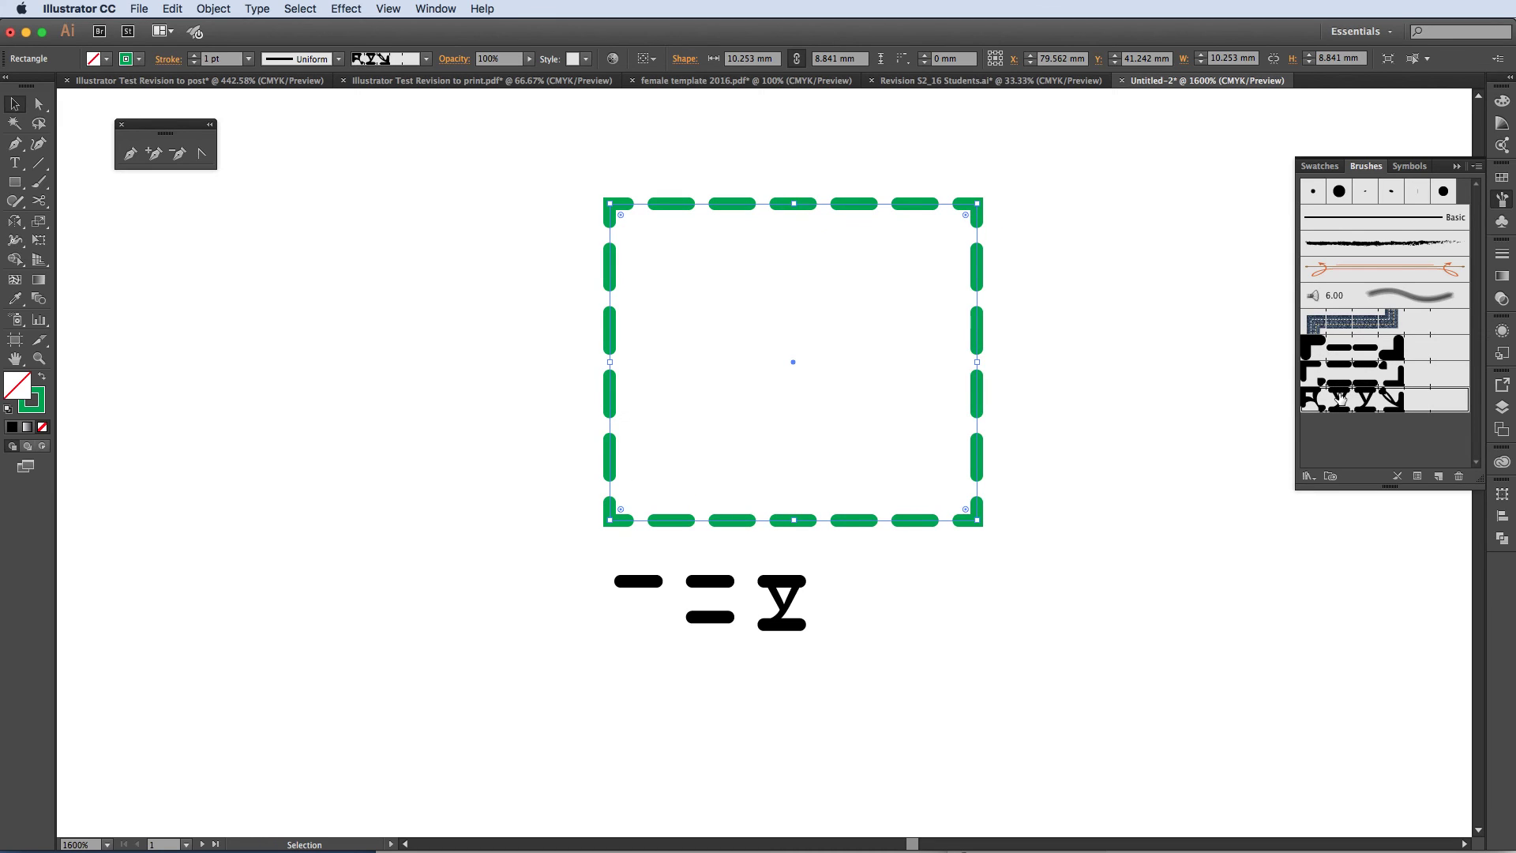